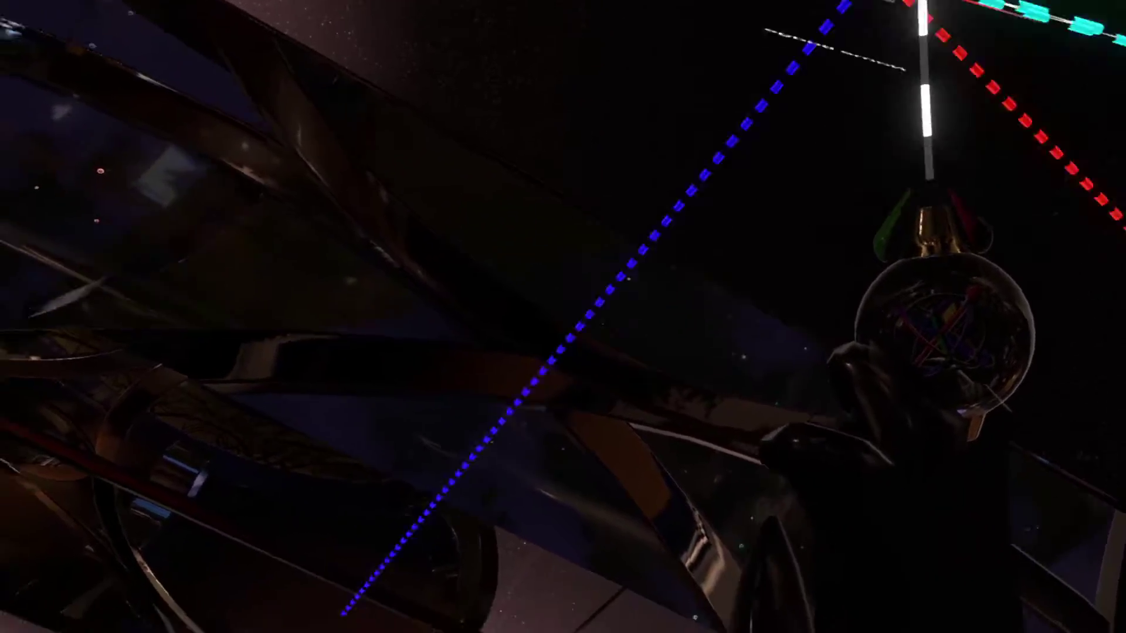
Inspect the name badge above the avatar, show the hierarchy from its user root slot, and deselect all gizmos.
key("t")
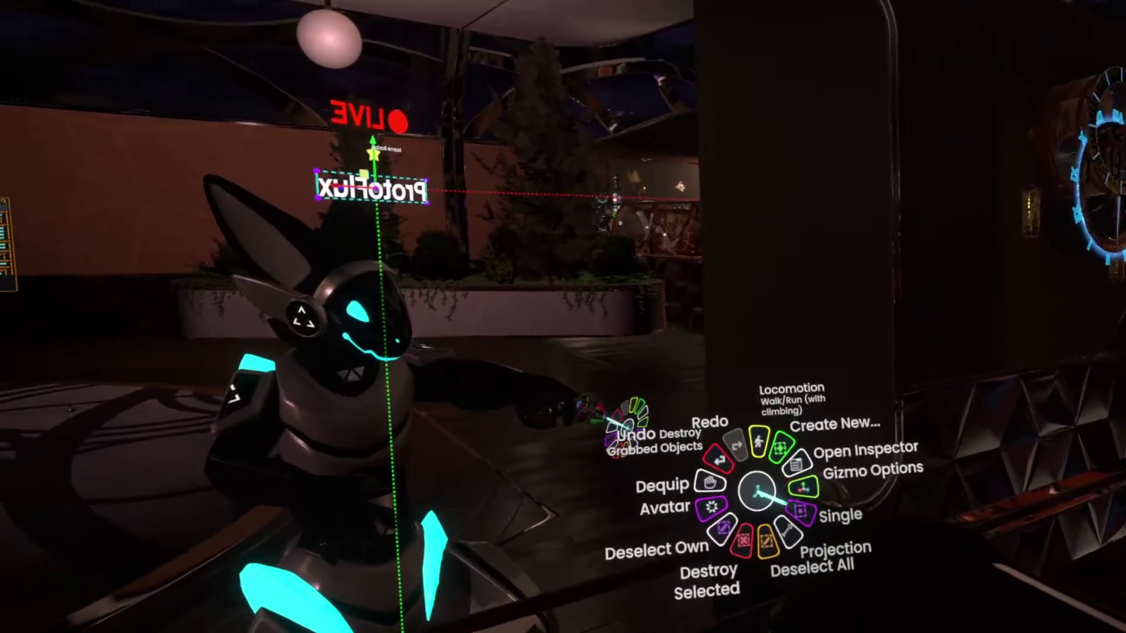
left_click(875, 461)
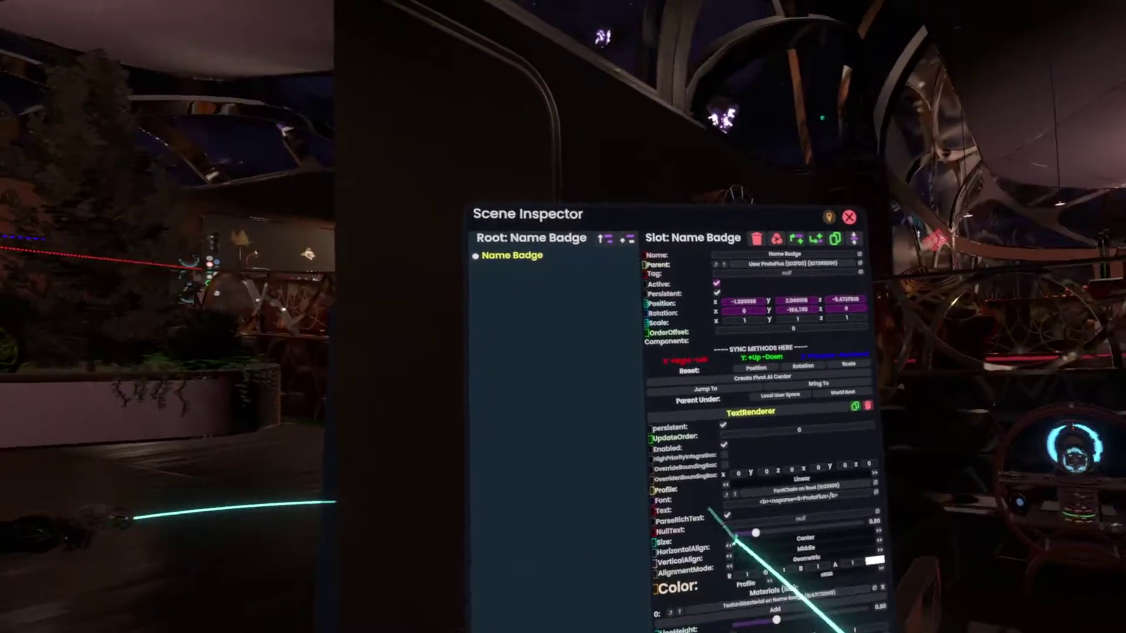
key("t")
left_click(875, 543)
left_click(805, 315)
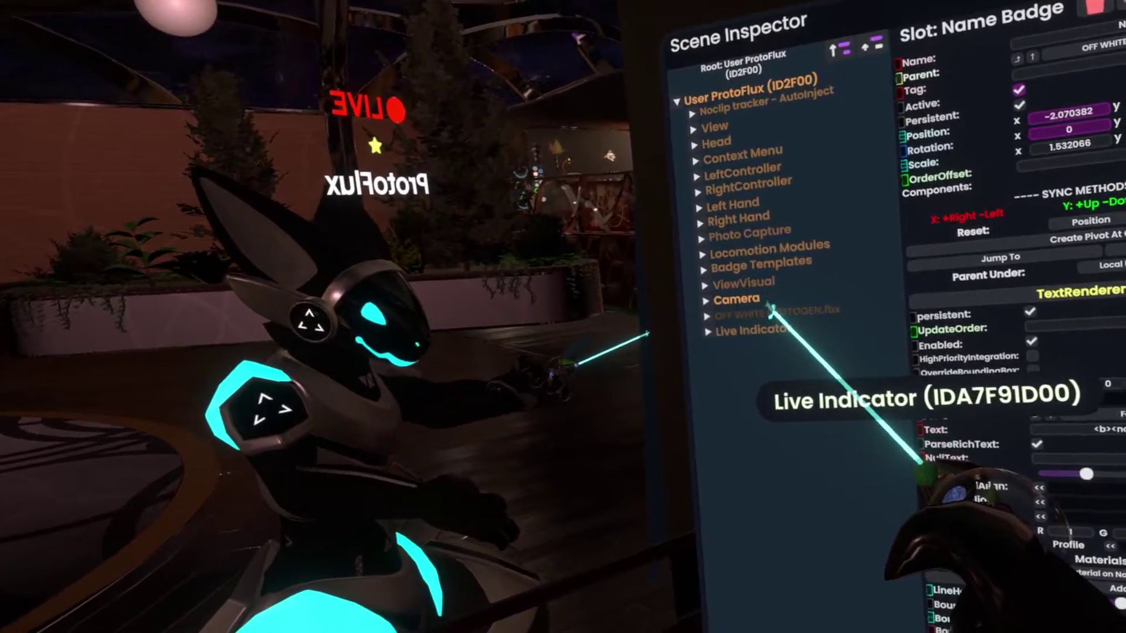
Expand the OFF WHITE PROTOGEN.fbx slot and insert a new parent slot above Name Badge.
left_click_drag(773, 313, 769, 310)
left_click(715, 309)
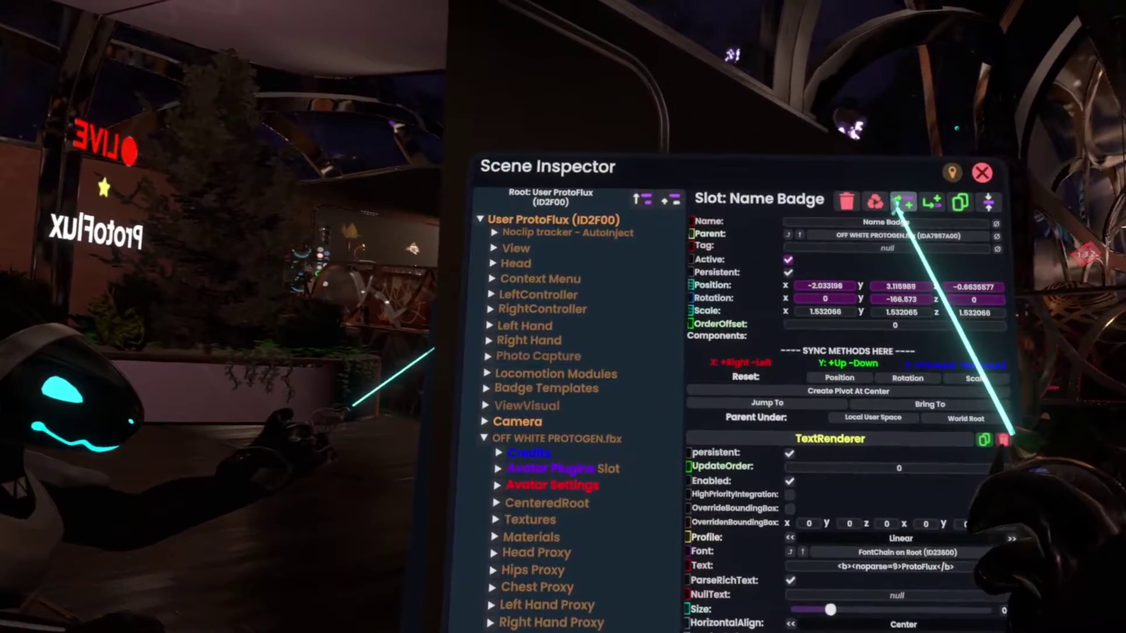
left_click(897, 202)
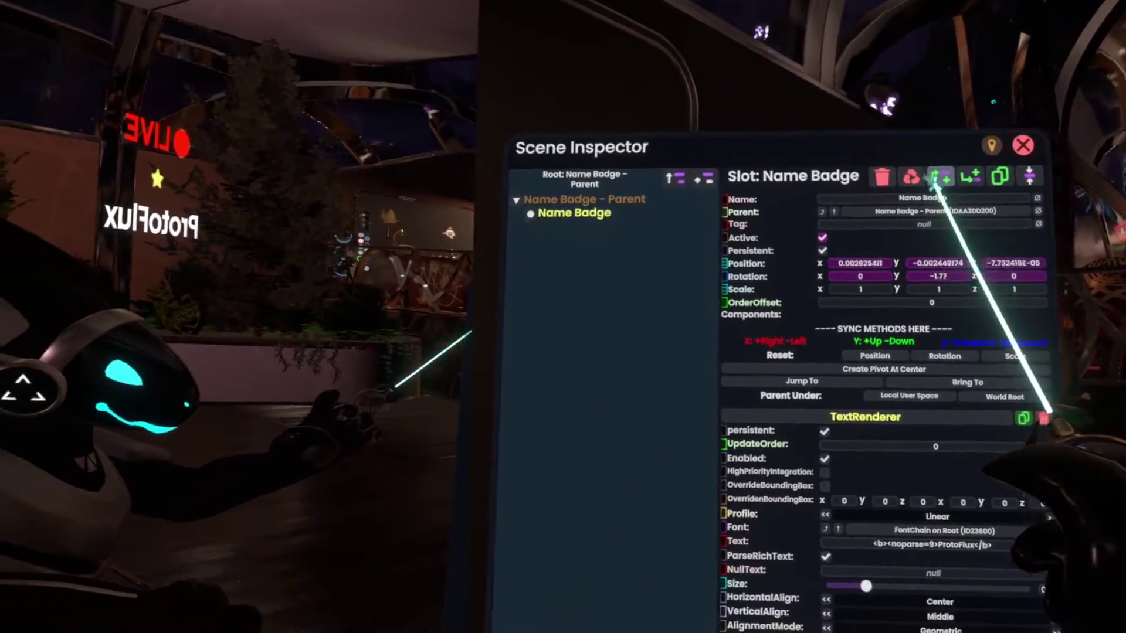
Show the avatar root hierarchy and move Icon Badges and Live Indicator under the Name Badge - Parent slot.
left_click(780, 144)
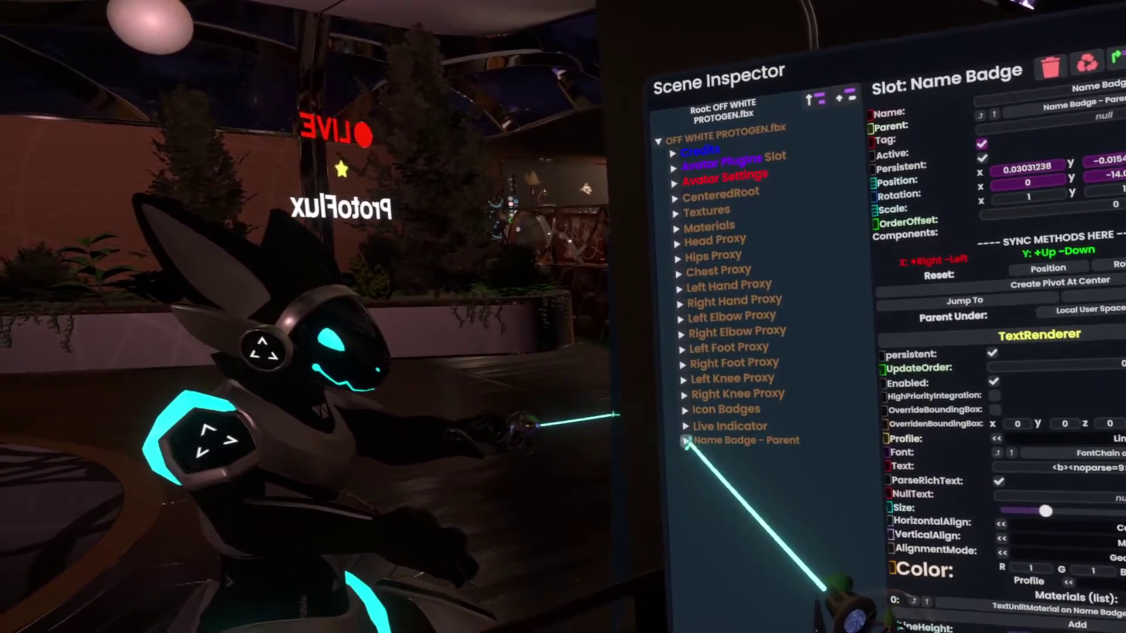
left_click(681, 465)
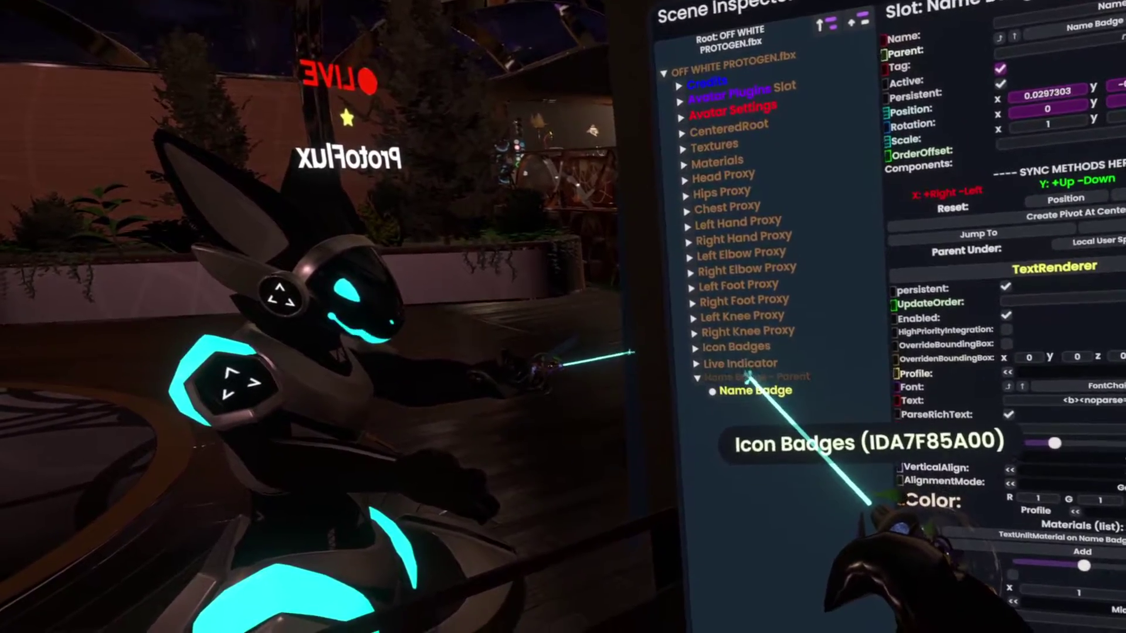
left_click_drag(740, 350, 754, 361)
right_click(751, 431)
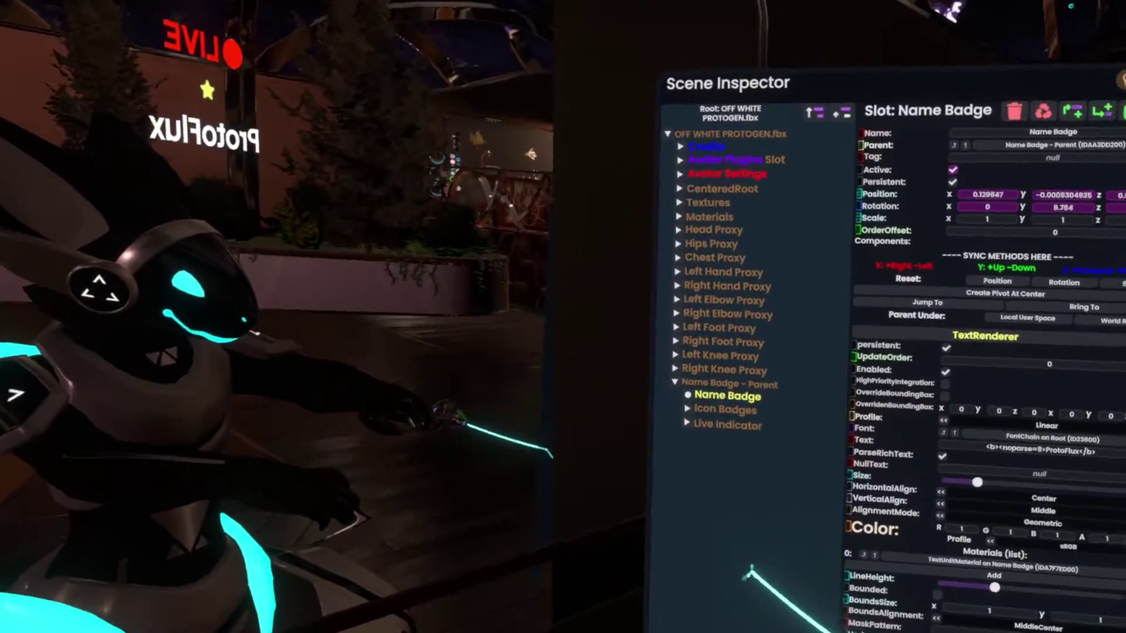
Attach an AvatarUserReferenceAssigner component from Common Avatar System to the Name Badge - Parent slot, with the slot in its own inspector.
scroll(967, 516, "down", 15)
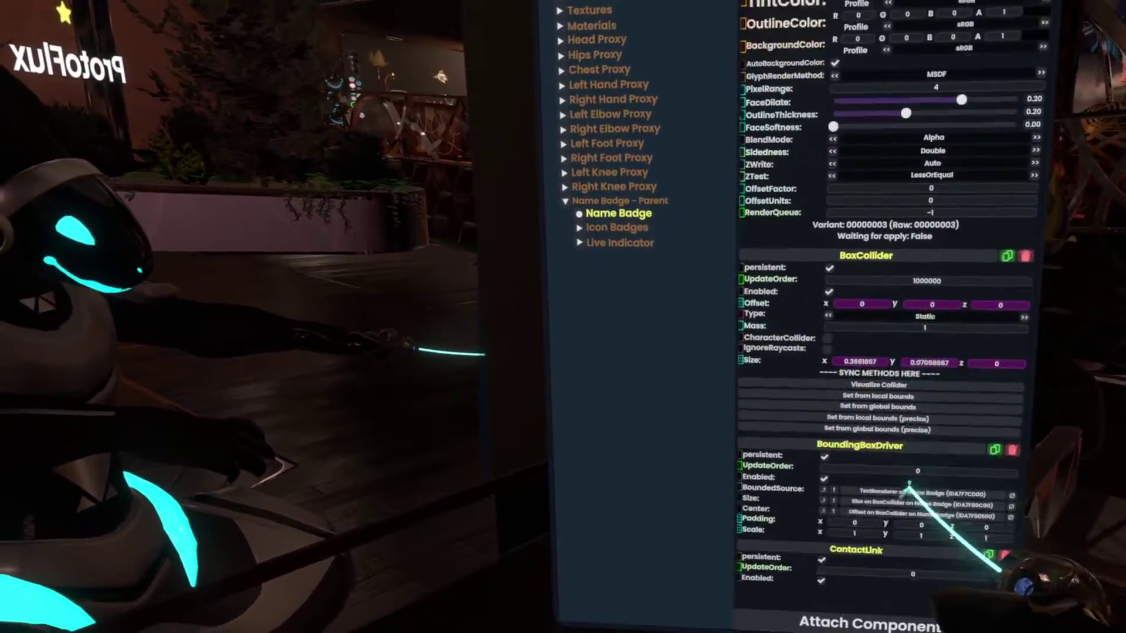
scroll(1053, 493, "down", 6)
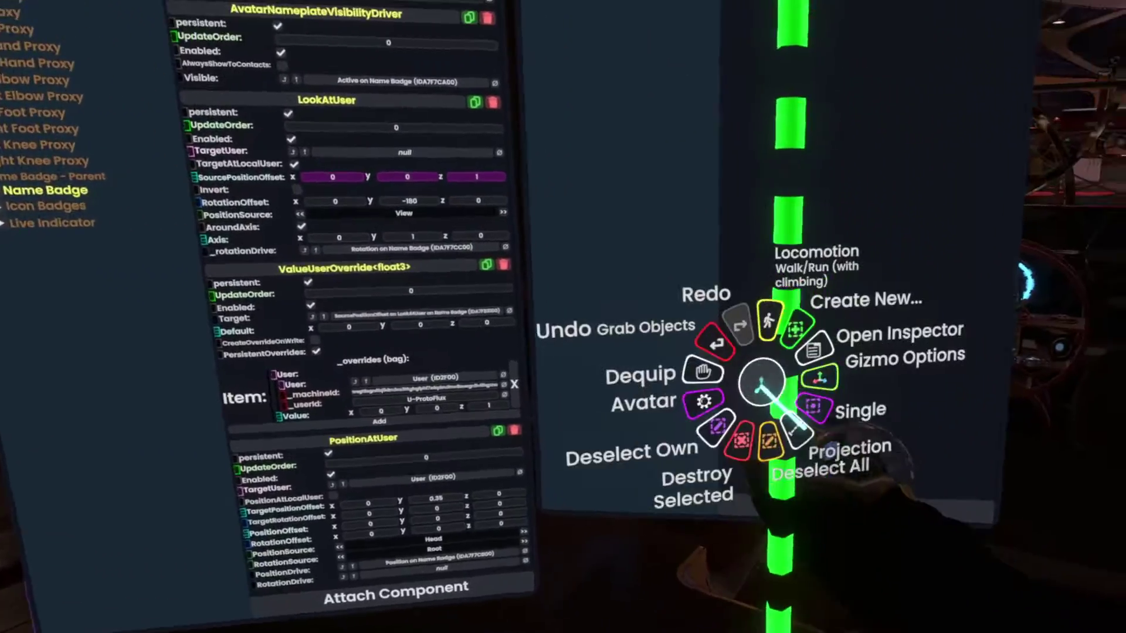
left_click(812, 498)
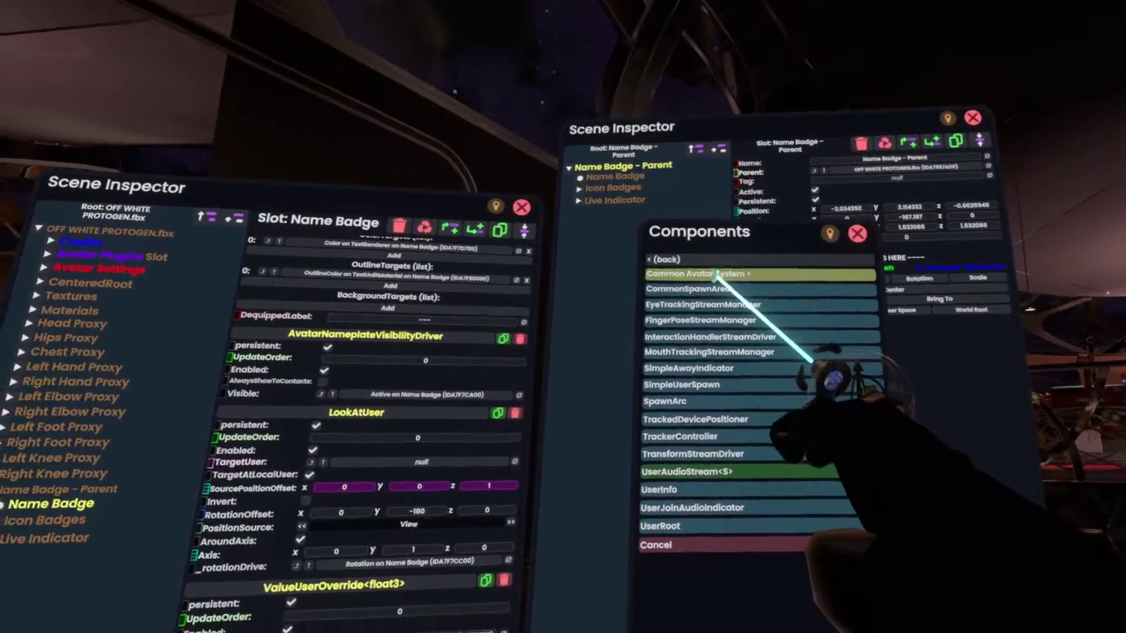
left_click(698, 285)
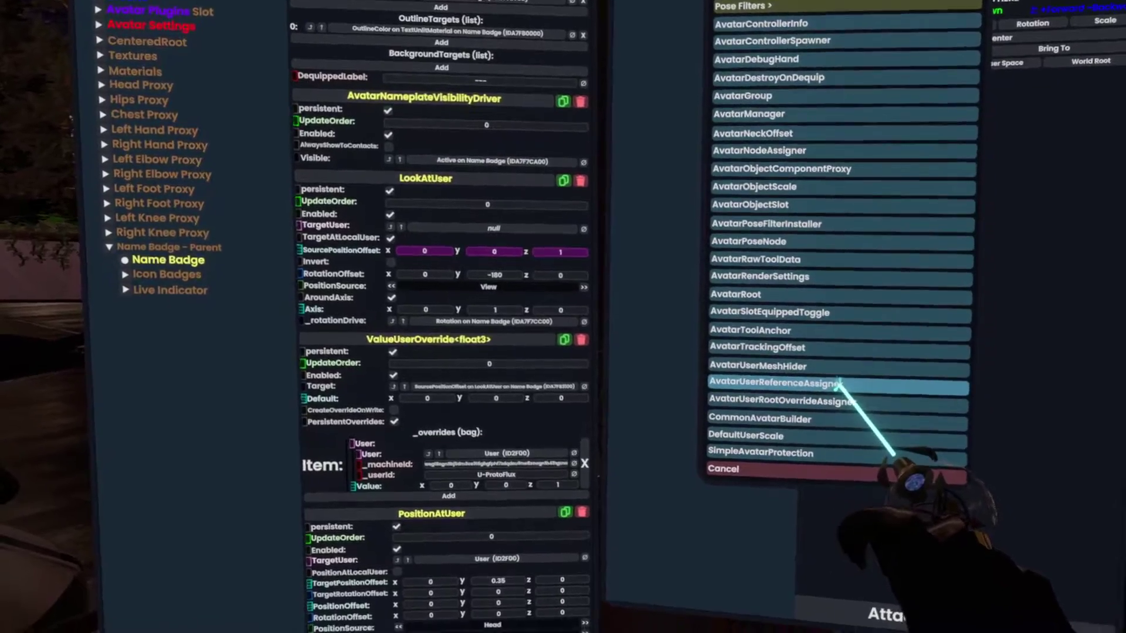
left_click(810, 430)
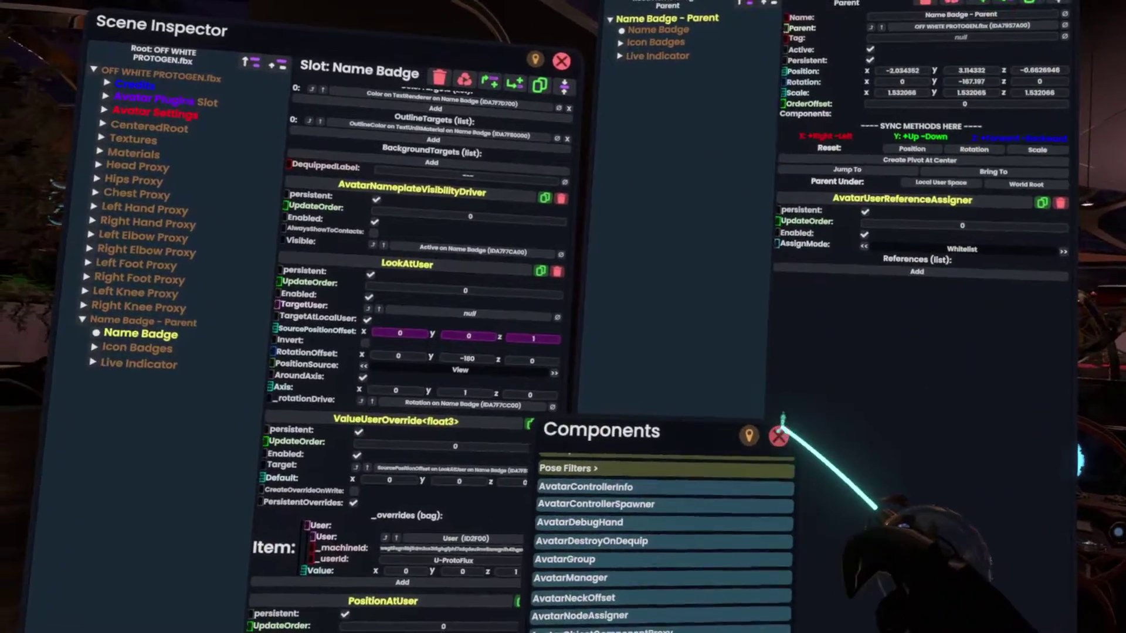
left_click(779, 436)
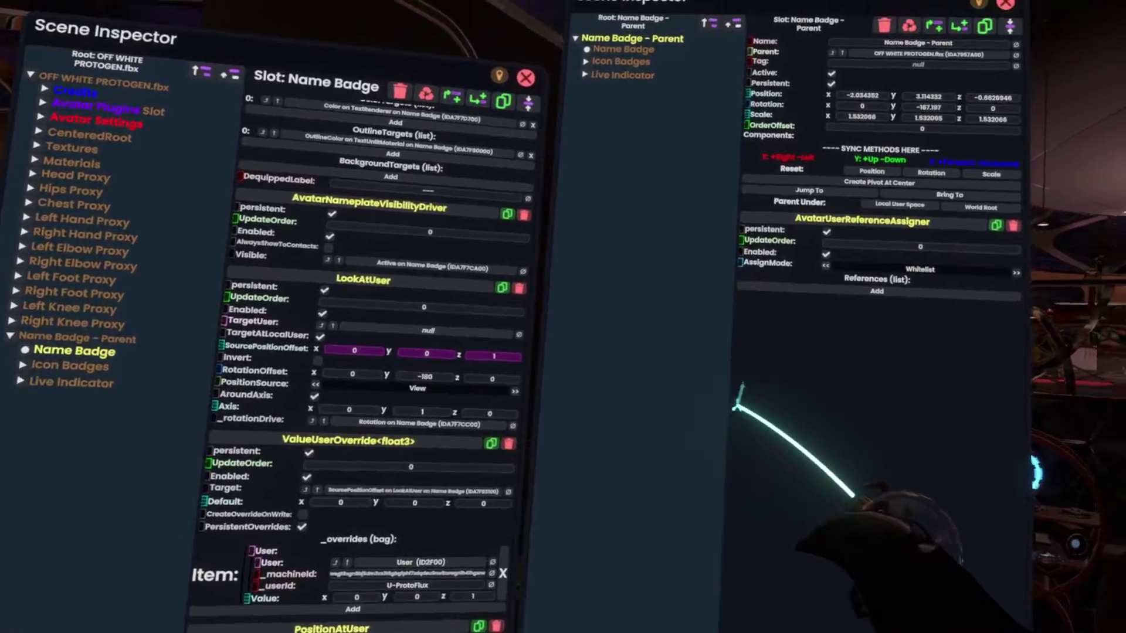
Add six empty entries to the References list of the AvatarUserReferenceAssigner.
left_click(851, 272)
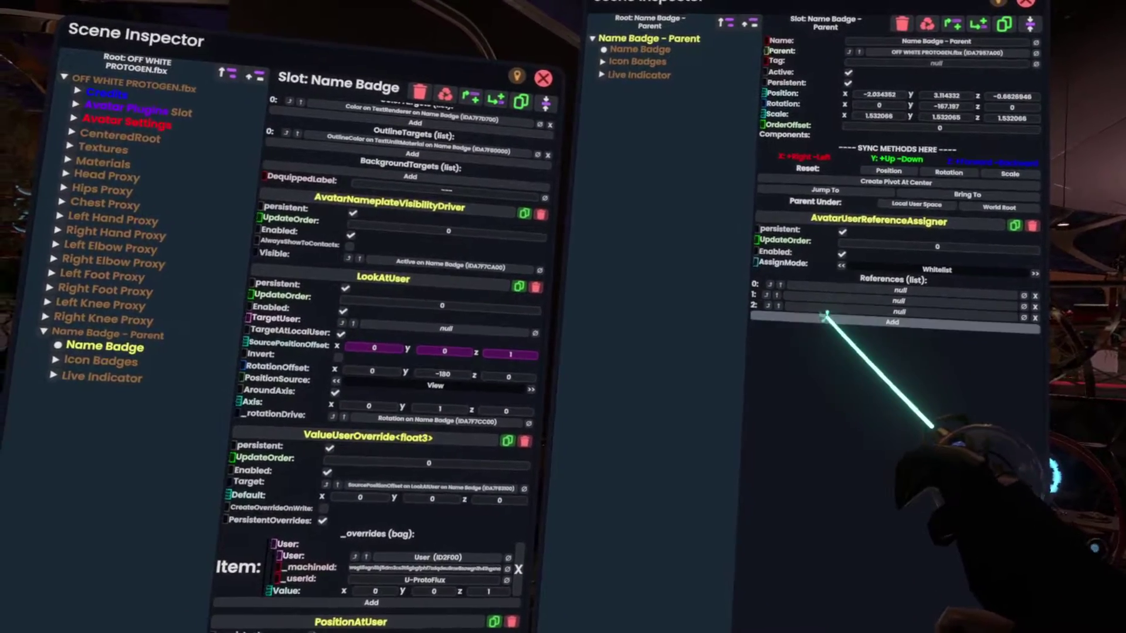
left_click(819, 352)
left_click(819, 352)
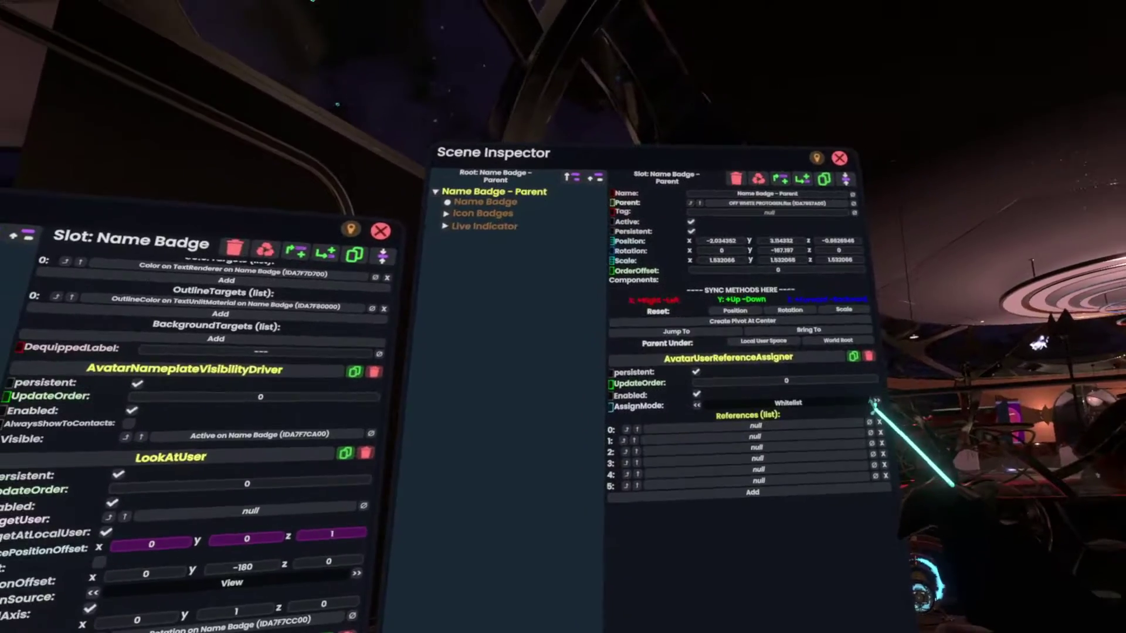
left_click(875, 401)
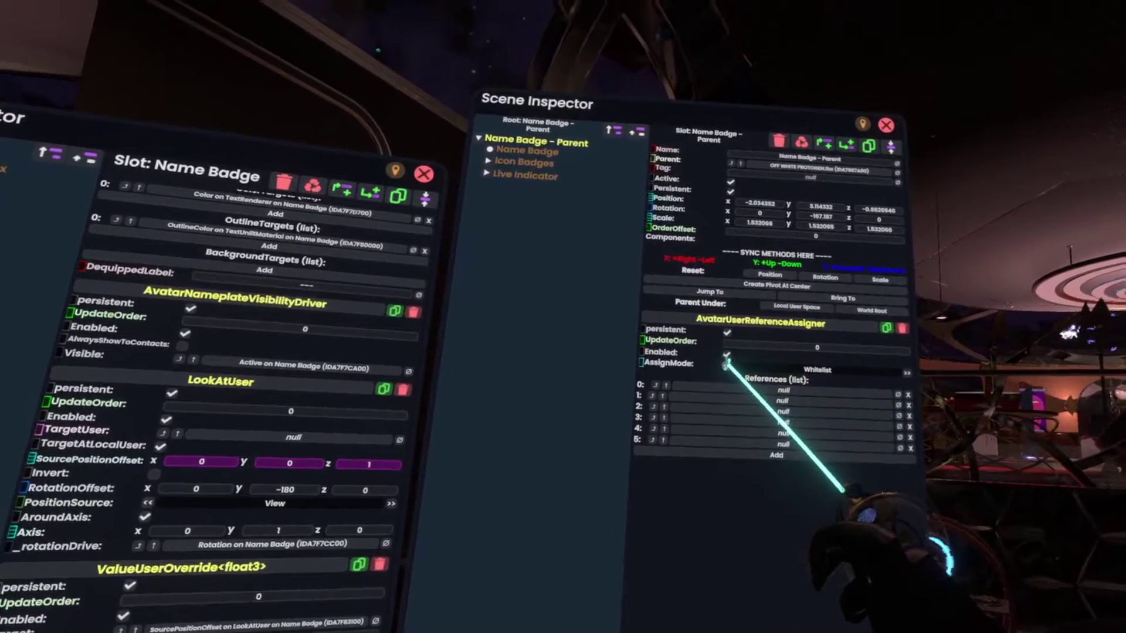
left_click(726, 364)
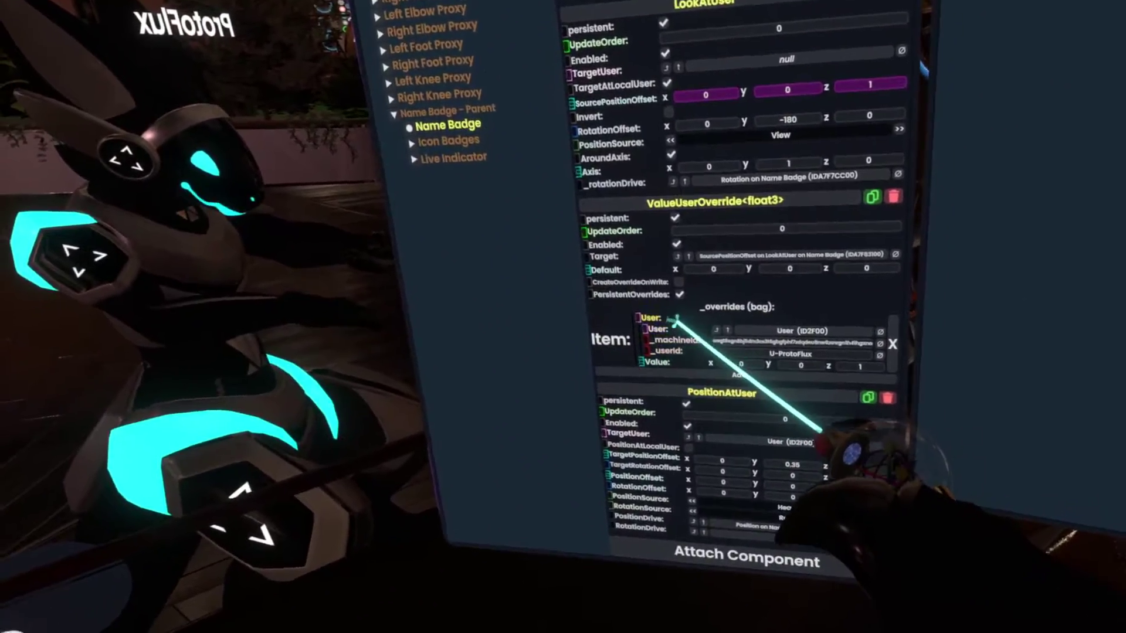
Assign the ValueUserOverride User and PositionAtUser TargetUser fields of Name Badge and Icon Badges to the empty reference entries.
left_click_drag(677, 328, 808, 359)
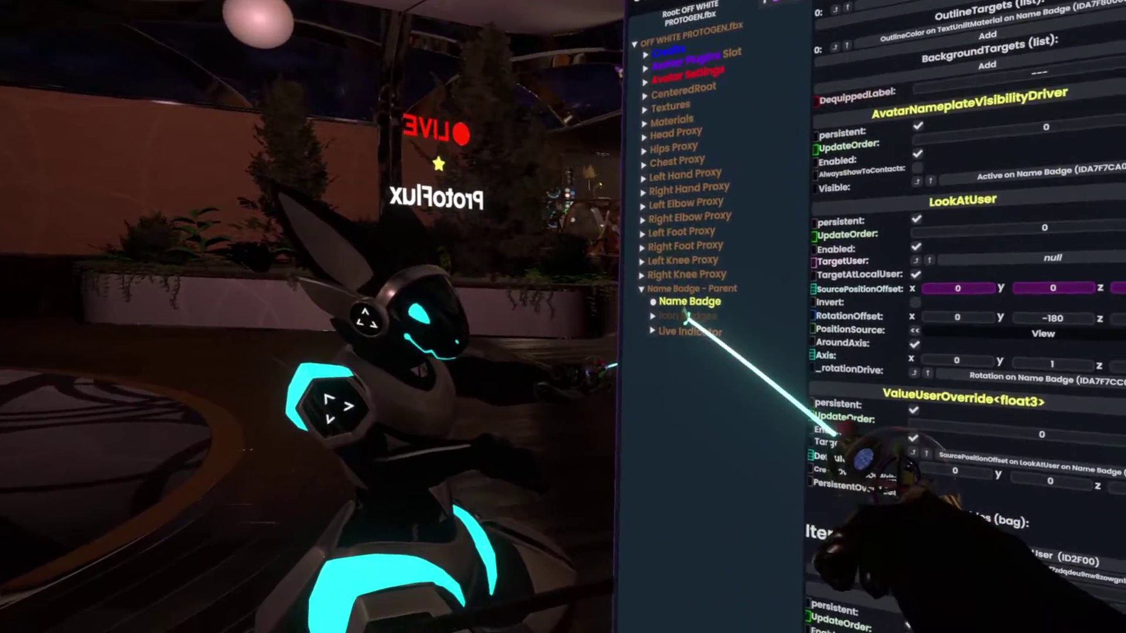
left_click(684, 318)
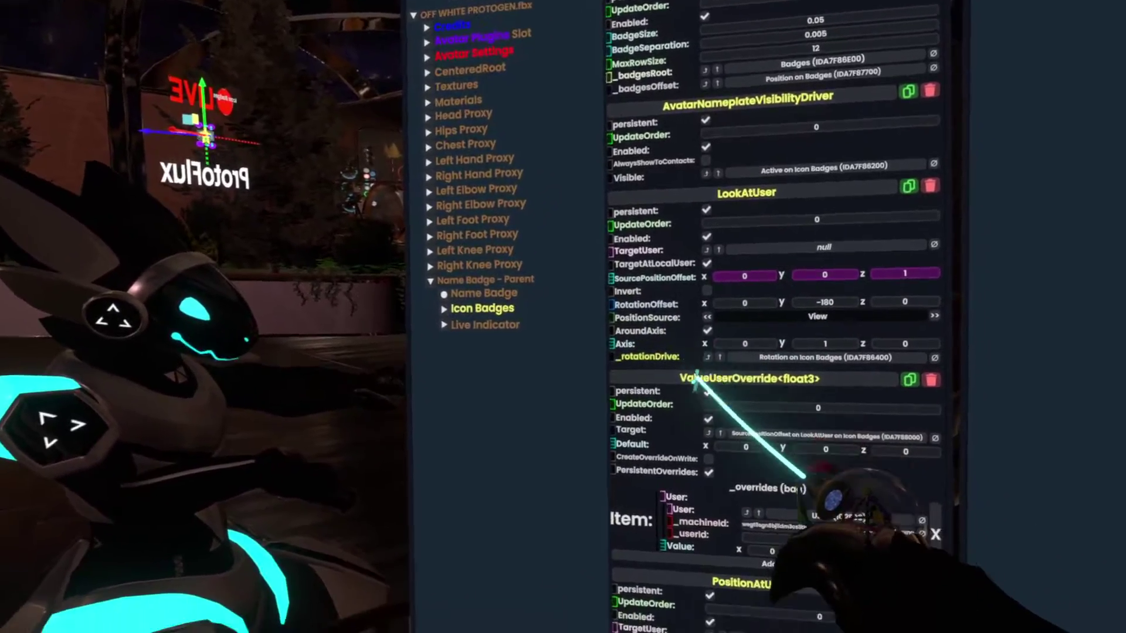
left_click_drag(704, 445, 794, 390)
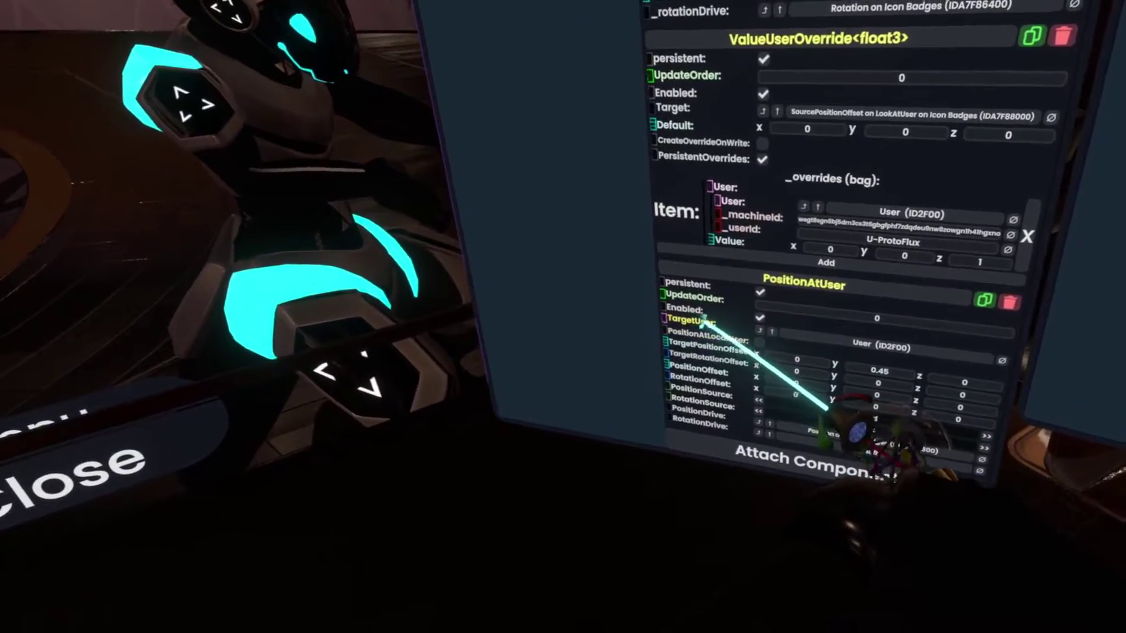
left_click_drag(581, 449, 774, 402)
left_click_drag(749, 334, 750, 337)
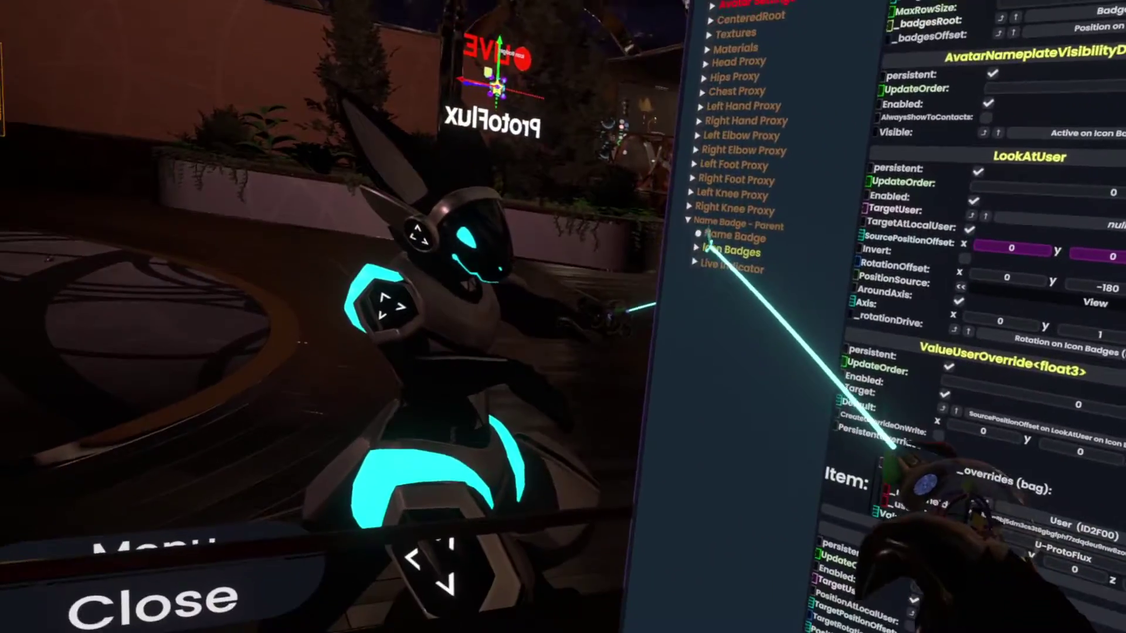
Assign the Live Indicator's ValueUserOverride User and PositionAtUser TargetUser fields to the remaining reference entries.
left_click(717, 249)
left_click(717, 249)
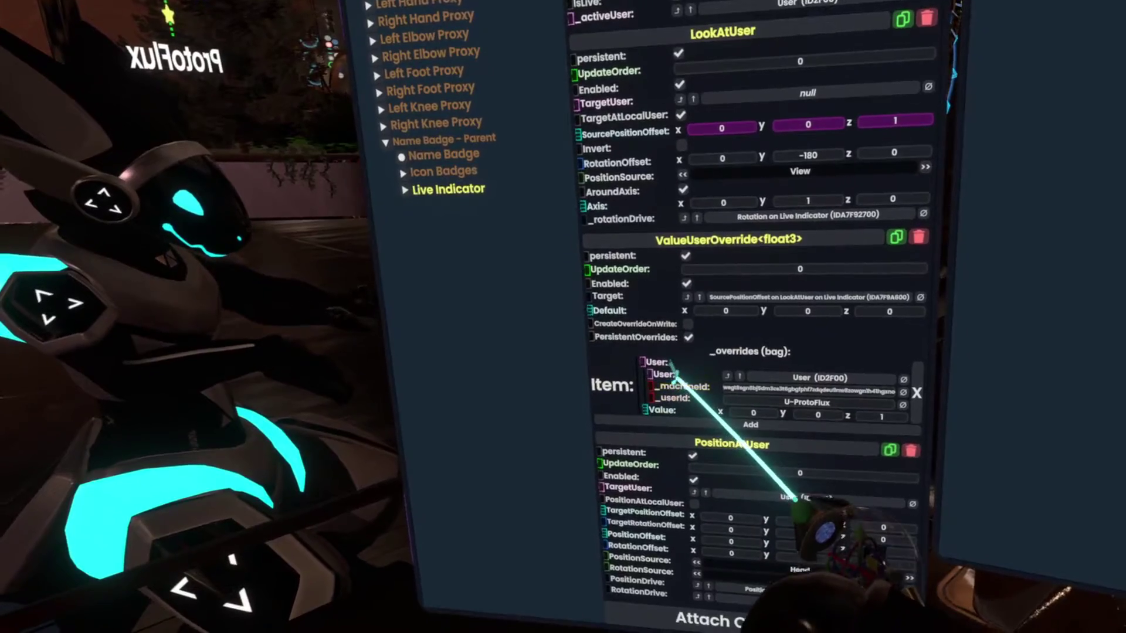
left_click_drag(669, 382, 818, 332)
right_click(764, 439)
left_click(780, 502)
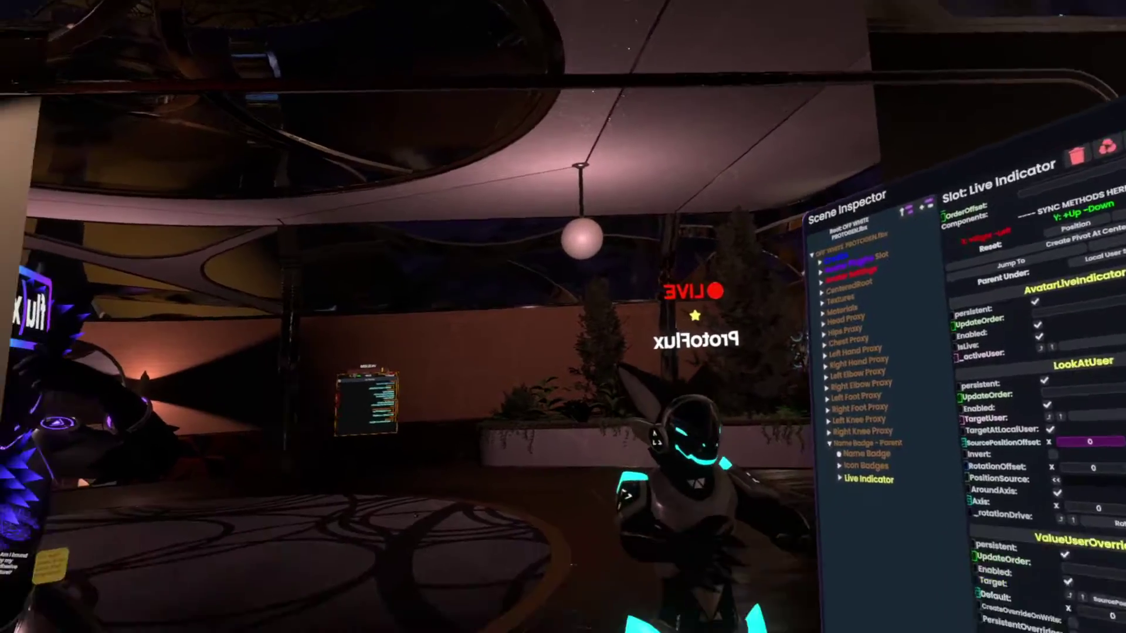
right_click(639, 442)
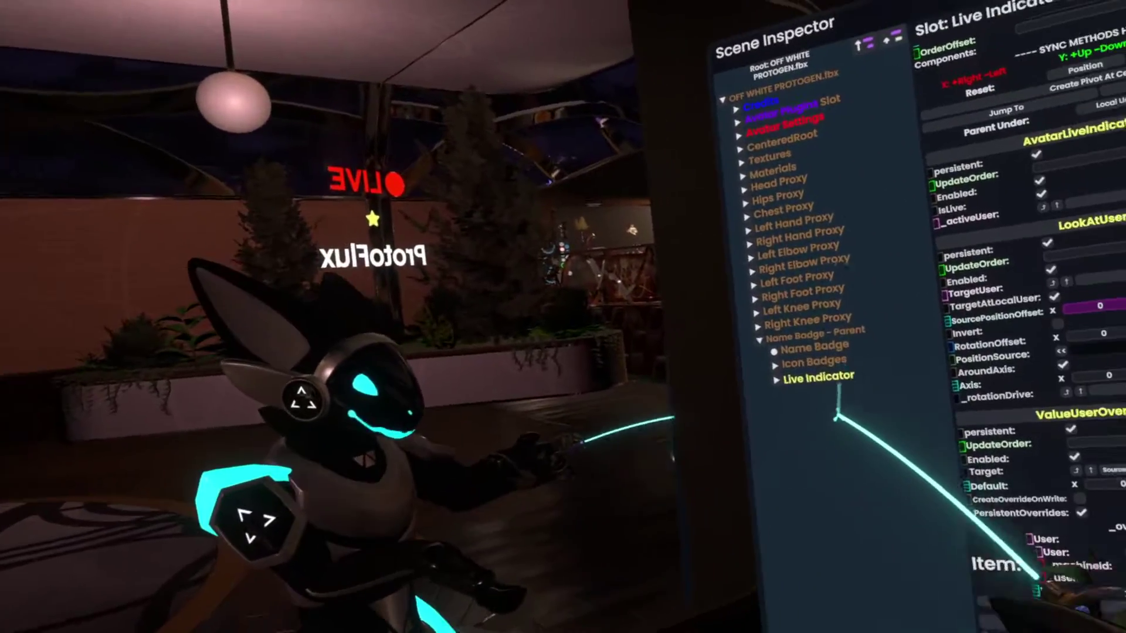
Change the Name Badge slot's TextRenderer text to <b>Flux</b> and deselect its gizmo.
left_click(821, 347)
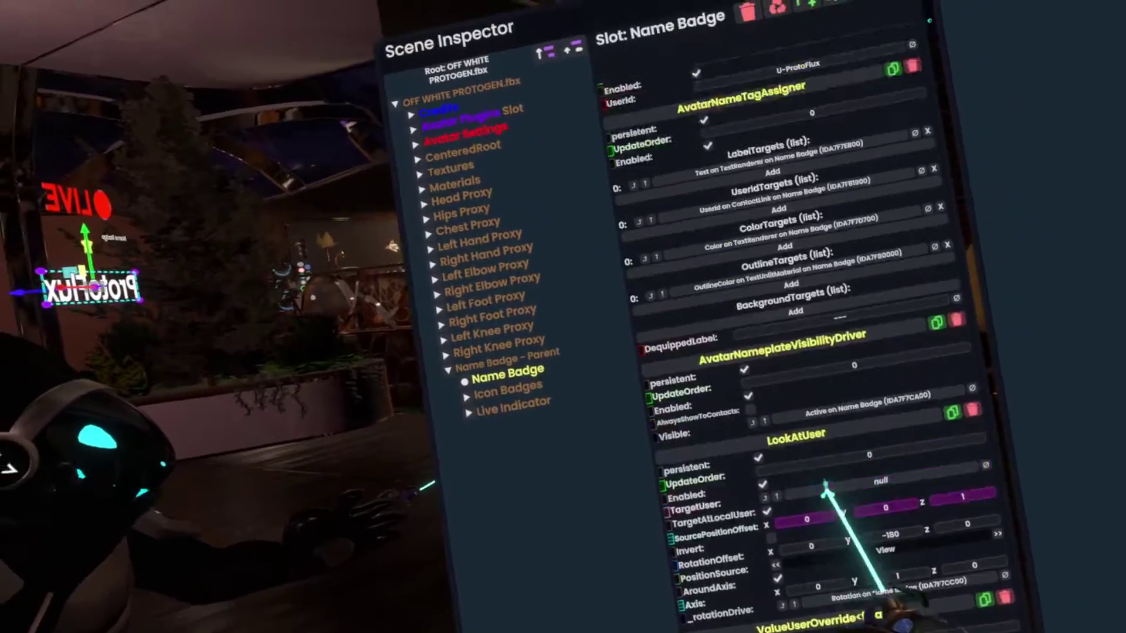
scroll(848, 491, "up", 10)
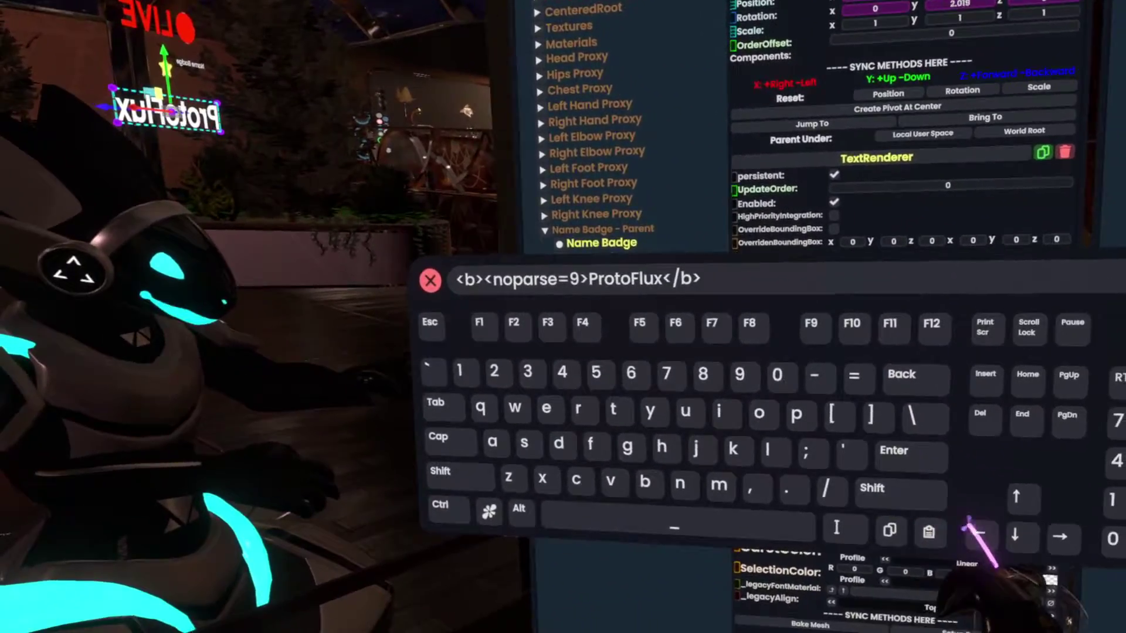
left_click(1105, 557)
left_click(1107, 558)
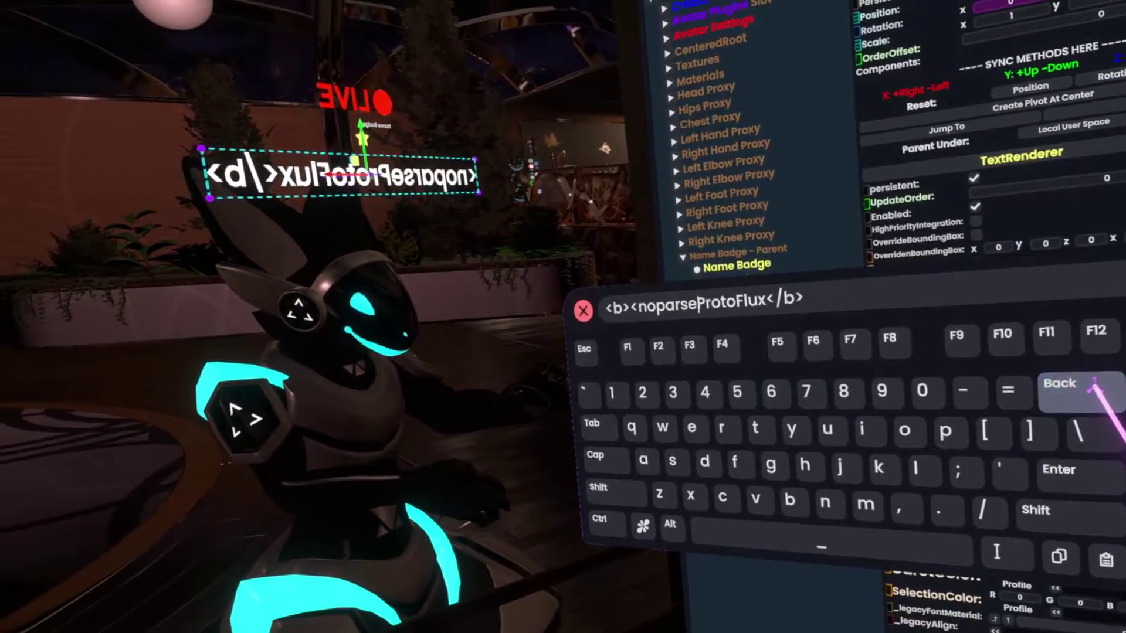
left_click(1079, 387)
left_click(1079, 387)
left_click(1079, 387)
left_click(1079, 387)
left_click(1079, 387)
left_click(1079, 387)
left_click(1079, 387)
left_click(1079, 387)
left_click(975, 535)
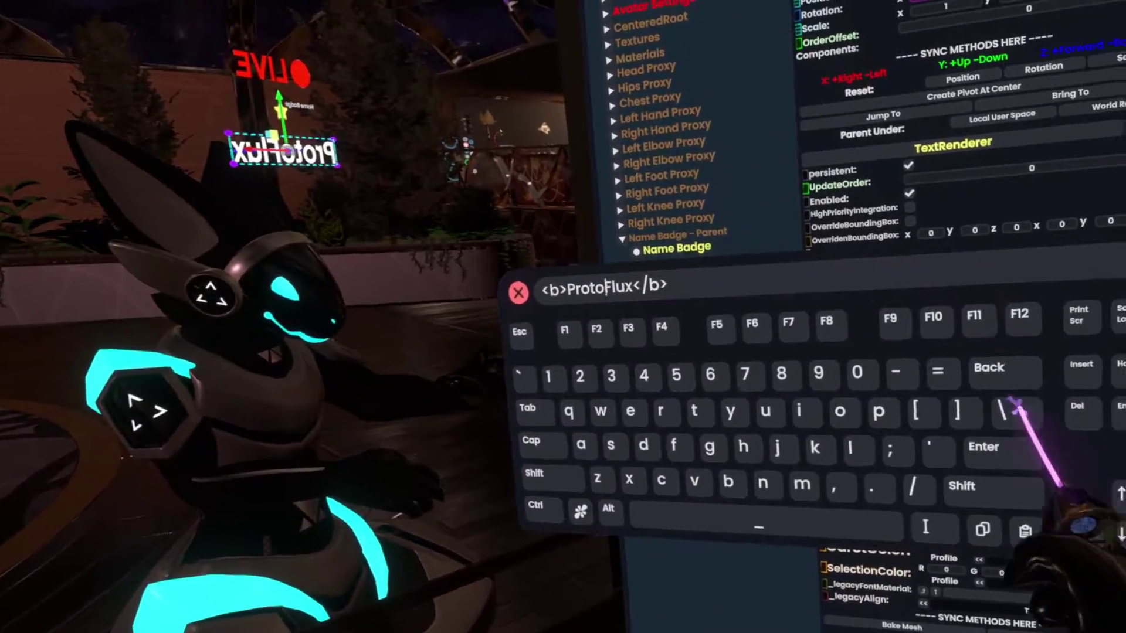
left_click(1044, 379)
left_click(1044, 378)
left_click(1101, 380)
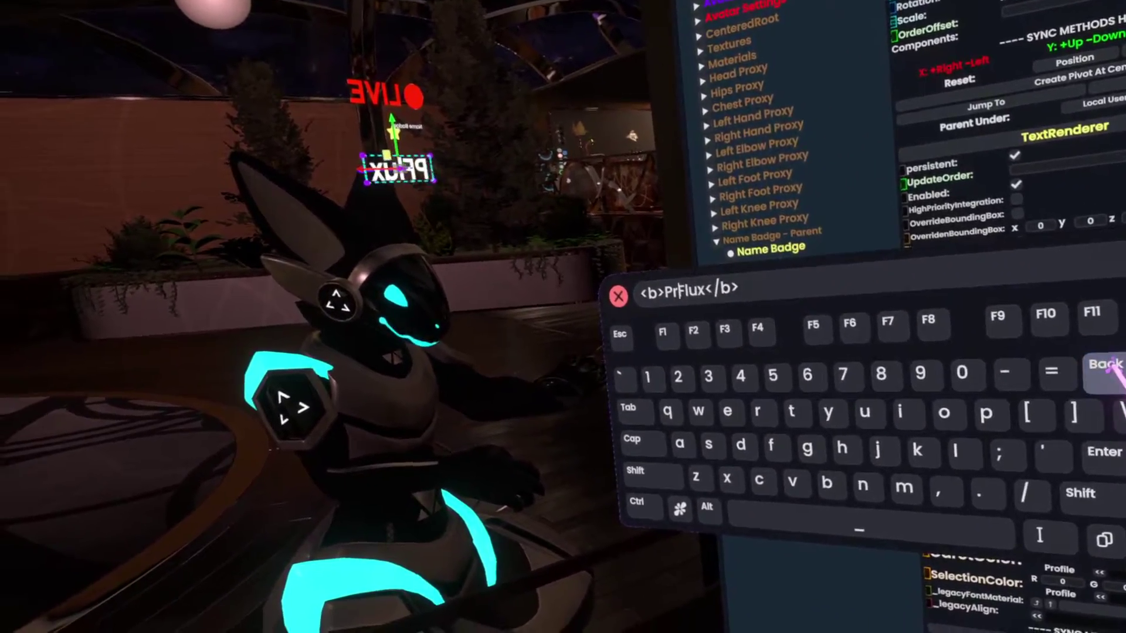
left_click(1101, 380)
left_click(1101, 380)
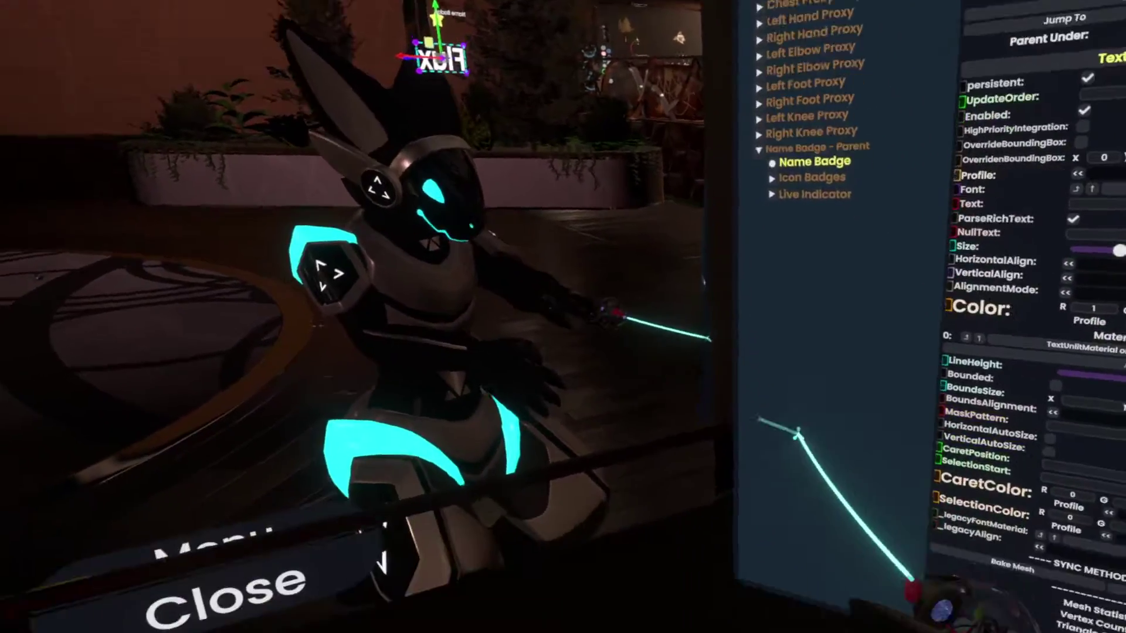
right_click(792, 449)
left_click(796, 518)
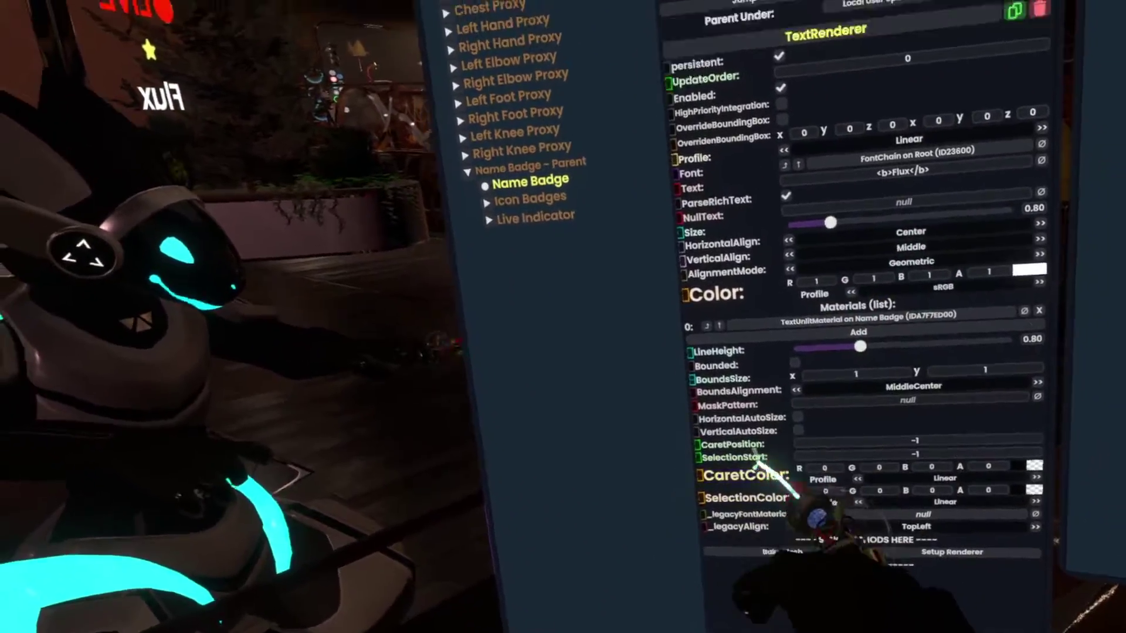
Remove the TextRenderer text entry from the LabelTargets list of Name Badge's AvatarNameTagAssigner.
scroll(755, 439, "down", 10)
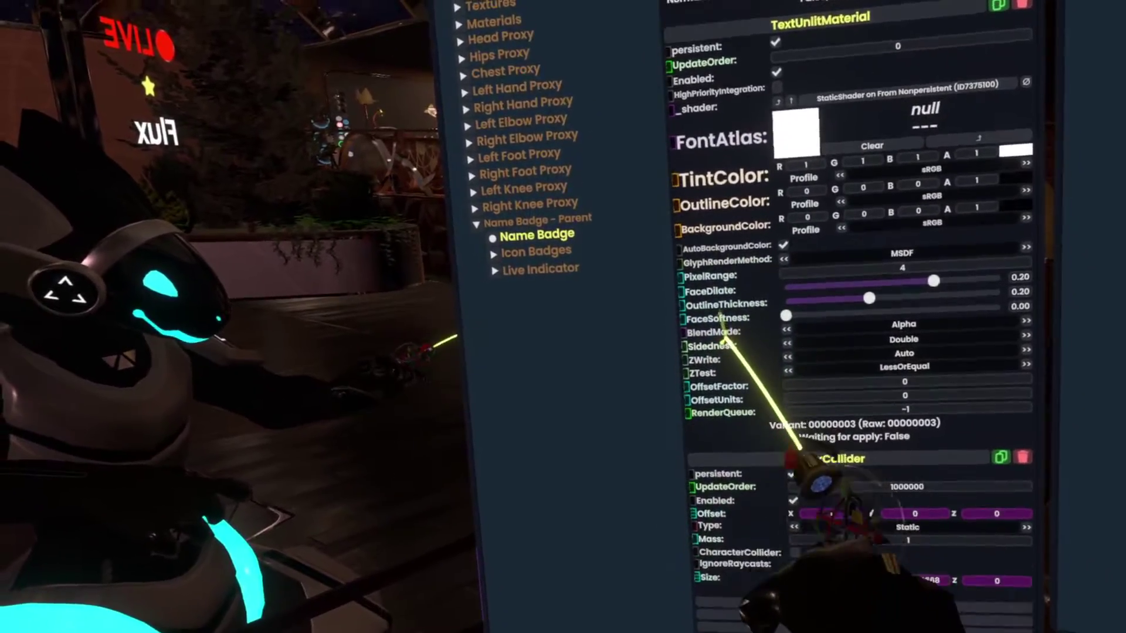
scroll(723, 319, "down", 8)
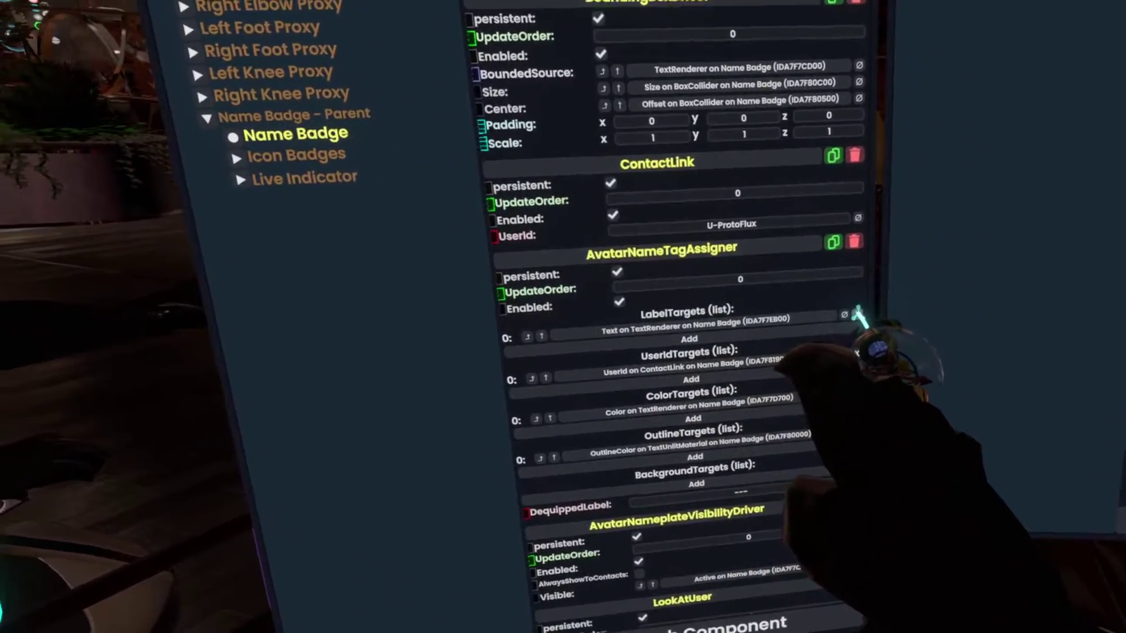
left_click(892, 333)
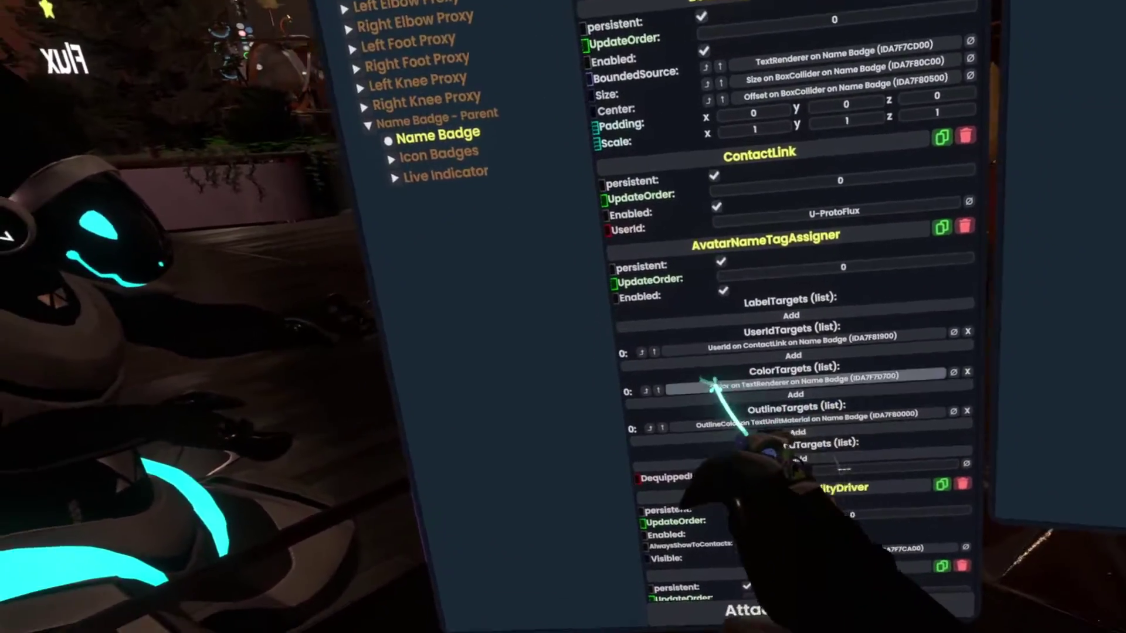
Remove the ColorTargets and OutlineTargets entries from Name Badge's AvatarNameTagAssigner.
left_click(908, 393)
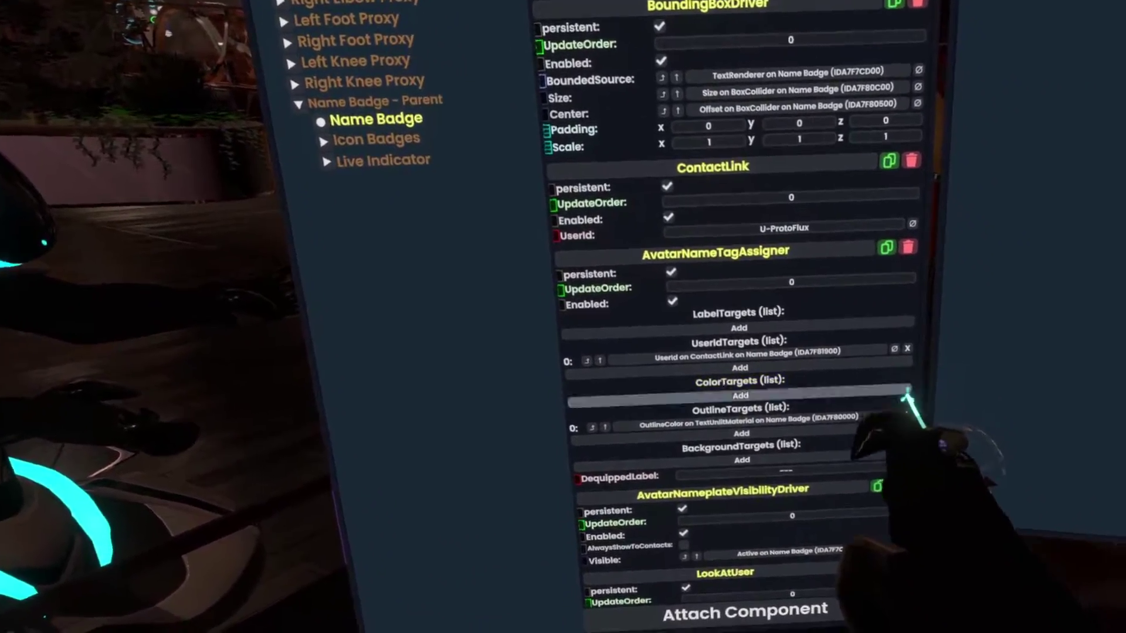
left_click(903, 410)
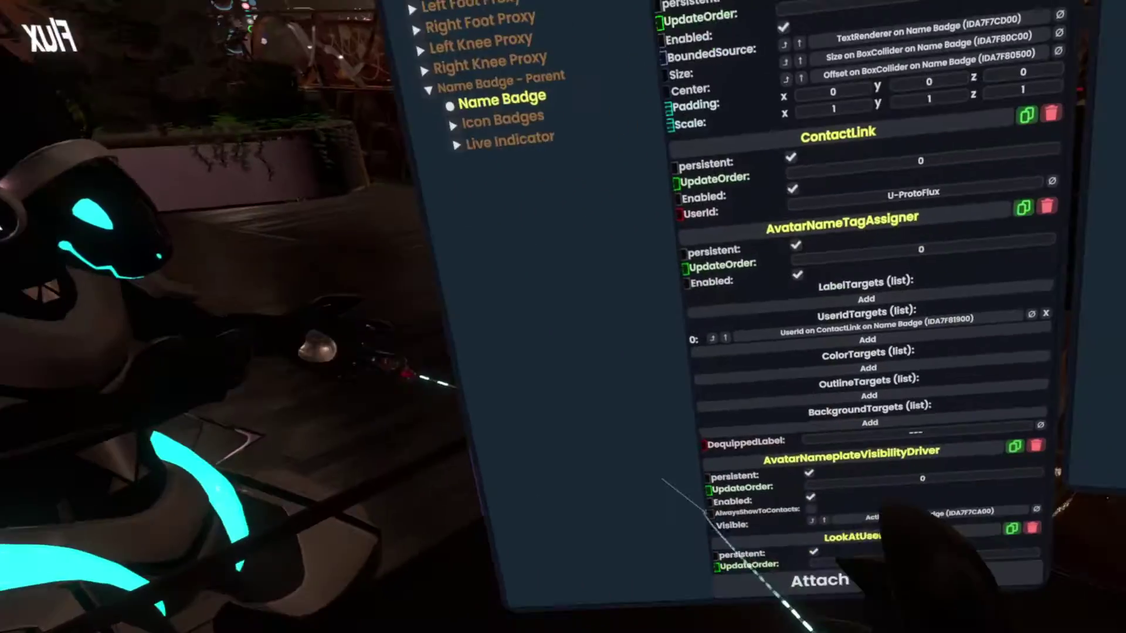
Set the TintColor of Name Badge's TextUnlitMaterial to a blue of R 0.17, G 0.35, B 1 and save it.
scroll(880, 410, "down", 10)
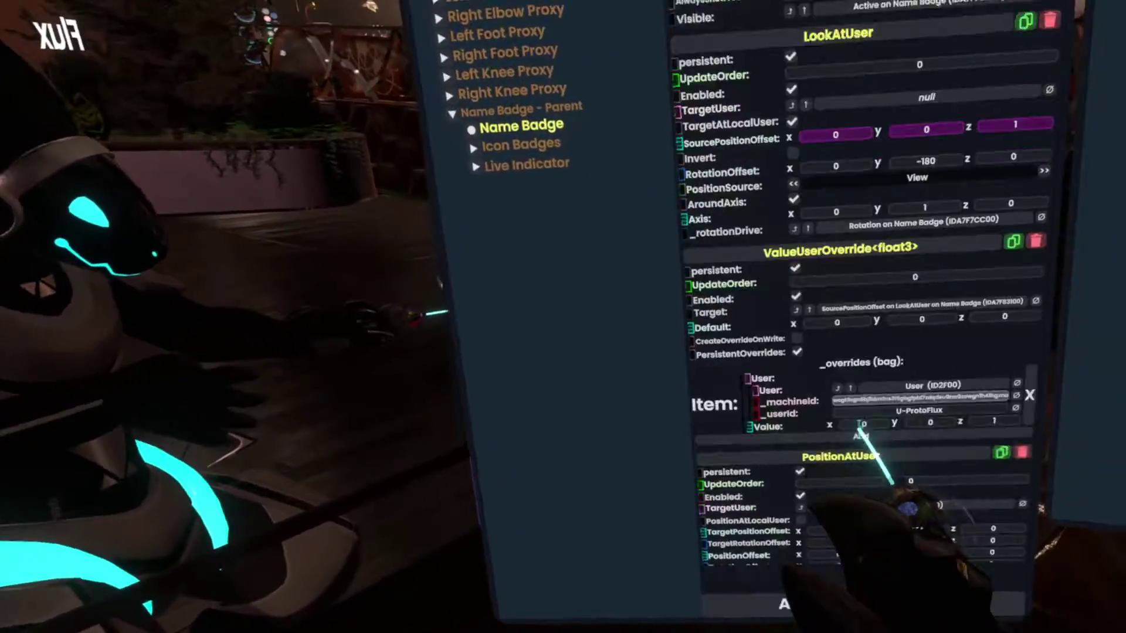
scroll(861, 425, "down", 2)
scroll(704, 532, "up", 5)
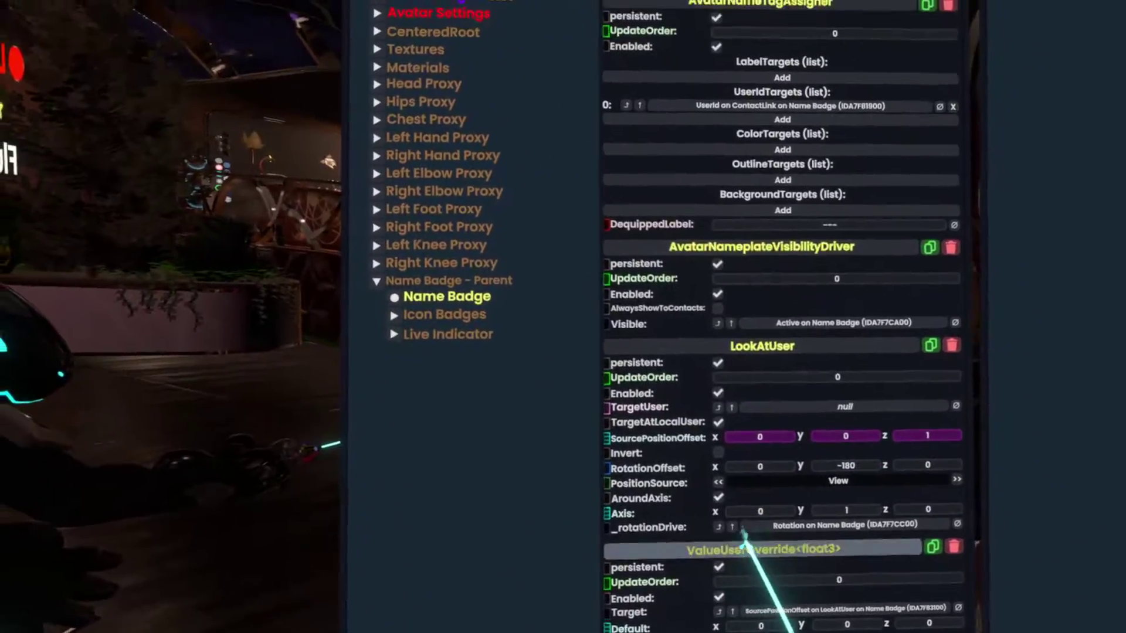
scroll(743, 534, "up", 15)
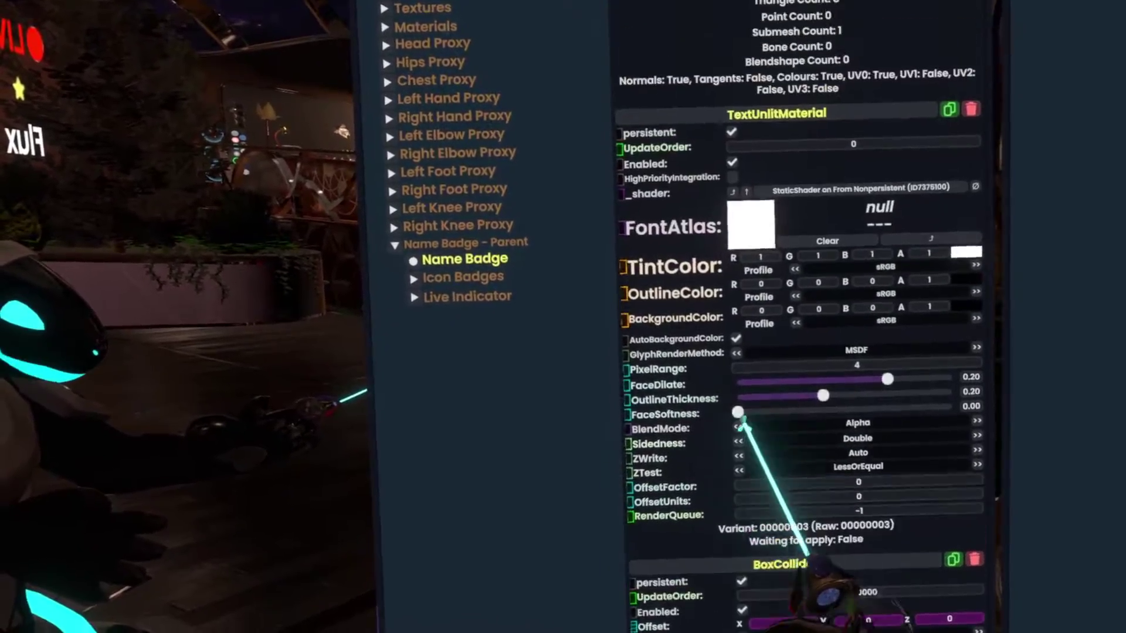
scroll(740, 423, "up", 5)
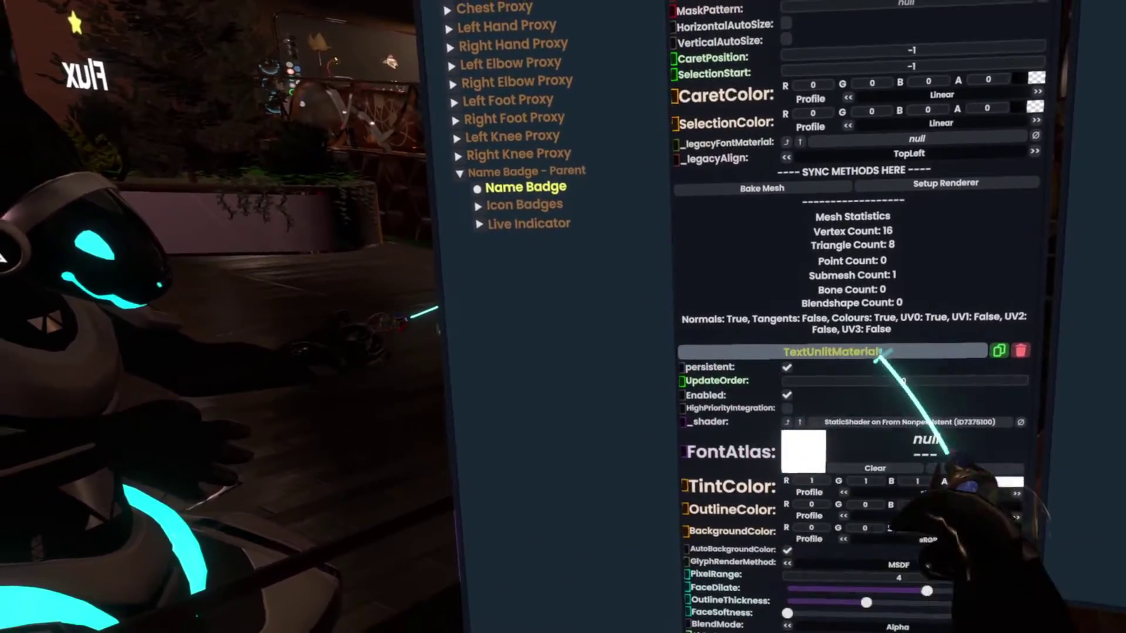
scroll(915, 329, "up", 3)
scroll(918, 282, "down", 8)
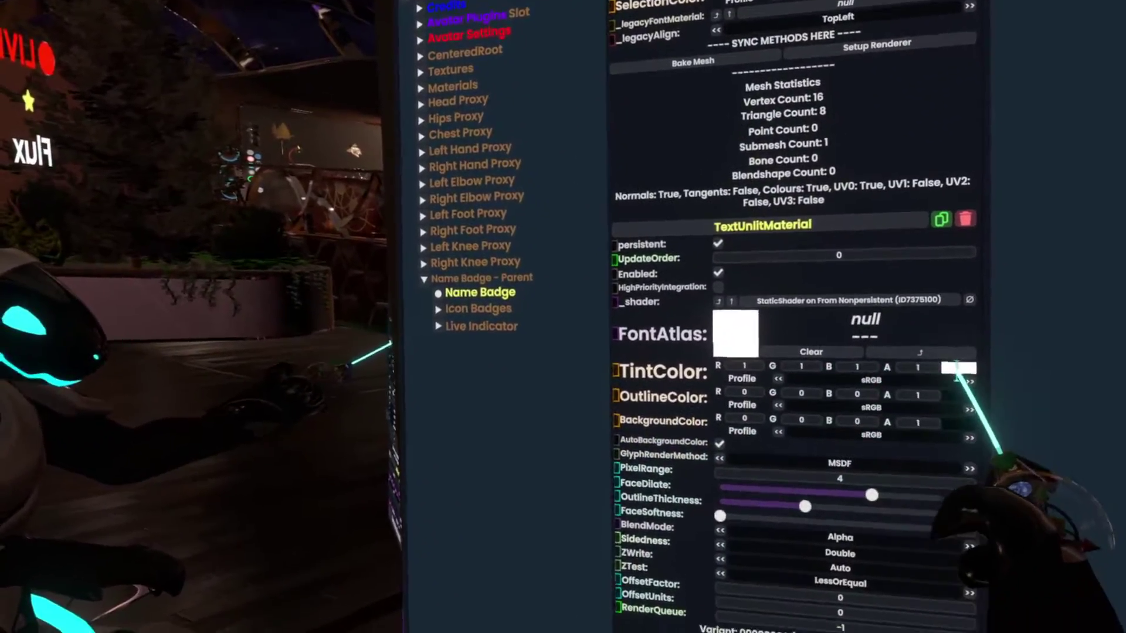
left_click(959, 367)
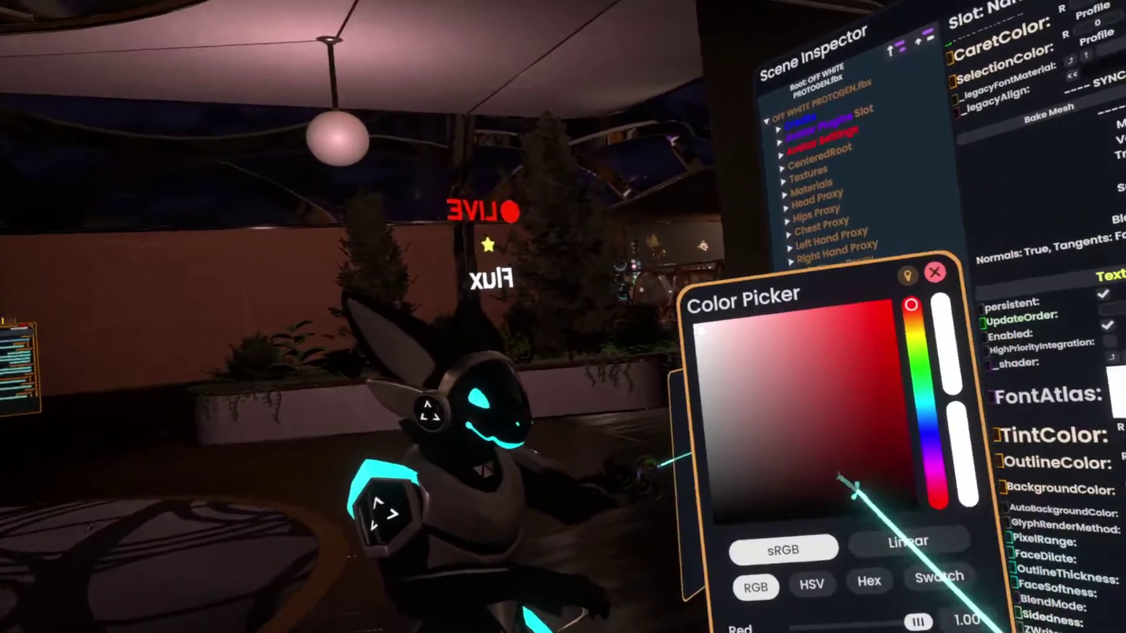
left_click_drag(882, 399, 918, 416)
left_click_drag(864, 372, 894, 280)
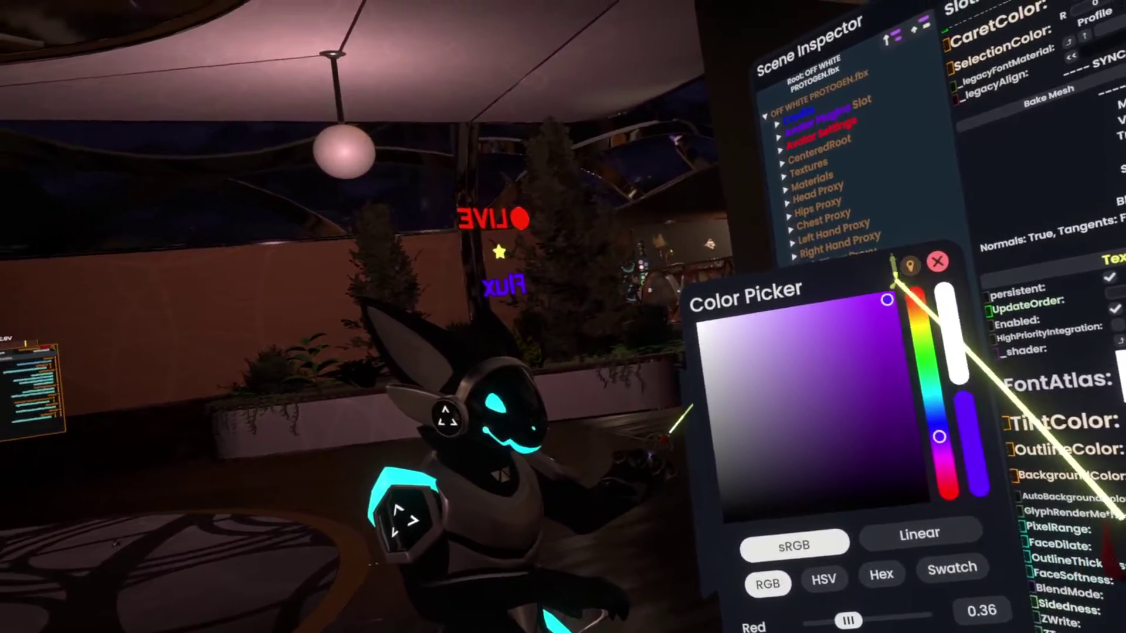
left_click_drag(918, 427, 927, 420)
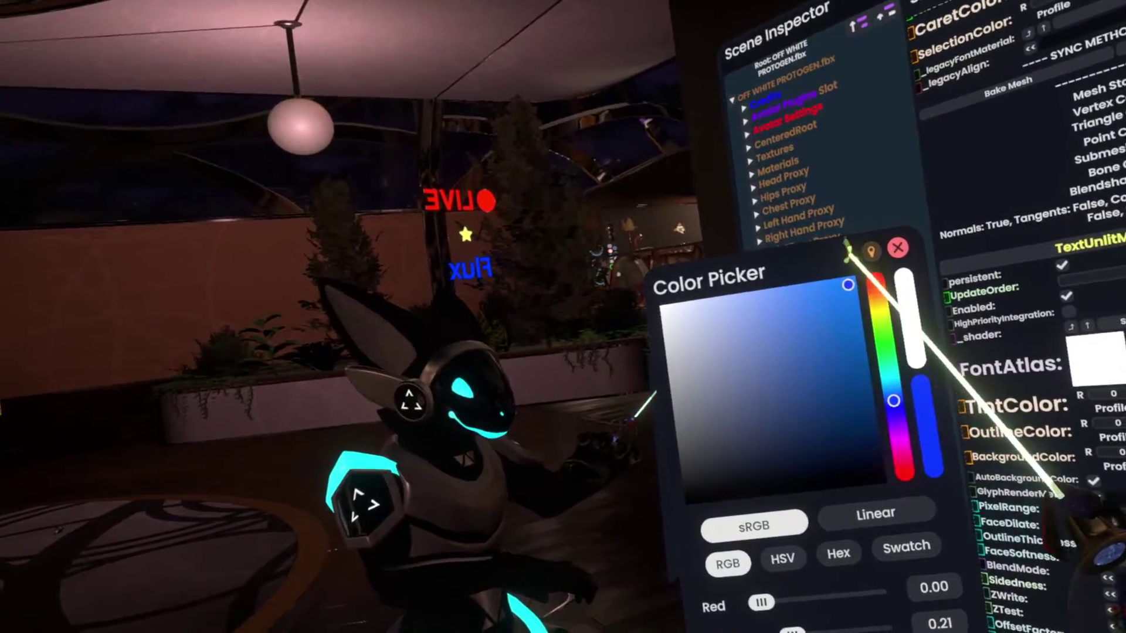
left_click(858, 287)
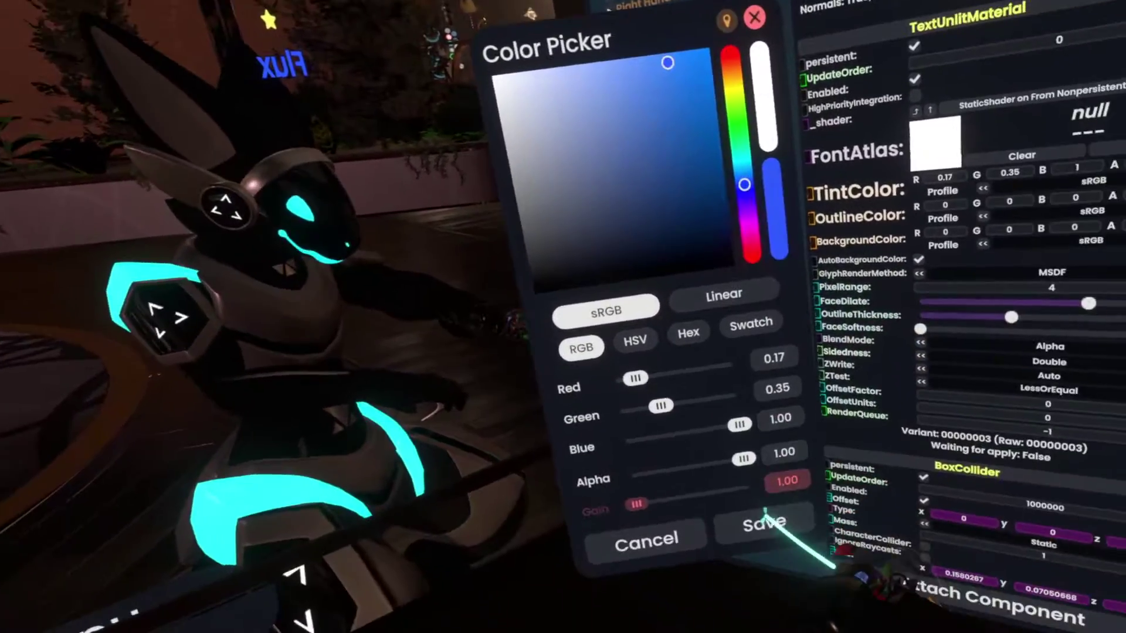
left_click(767, 526)
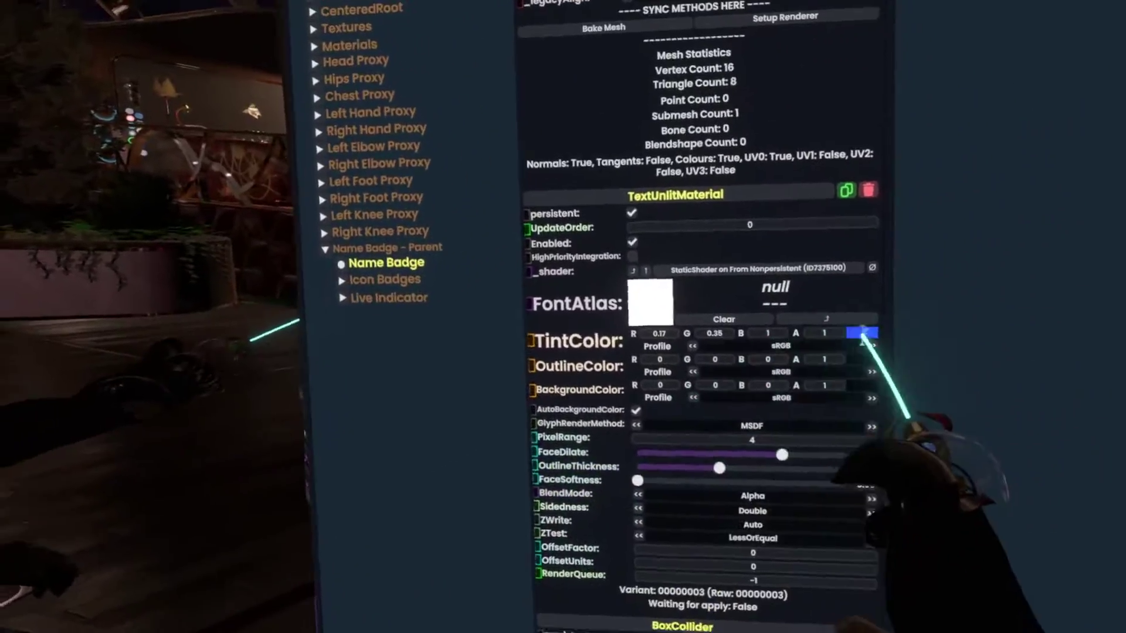
Change the OutlineColor of Name Badge's TextUnlitMaterial from black to a saturated violet.
left_click(885, 358)
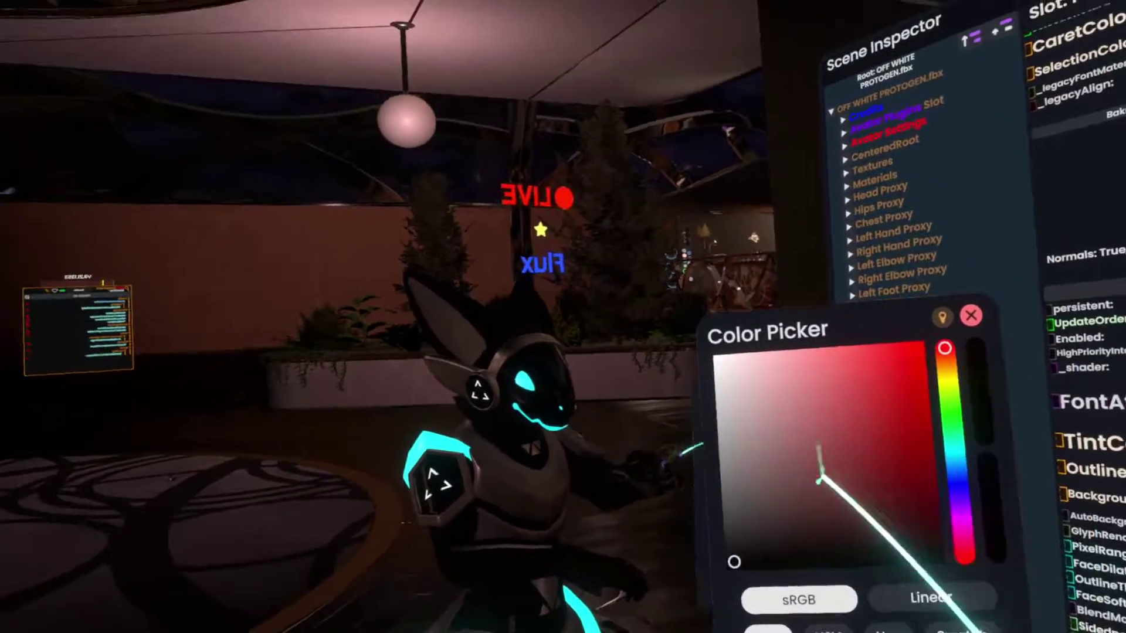
left_click_drag(909, 369, 917, 298)
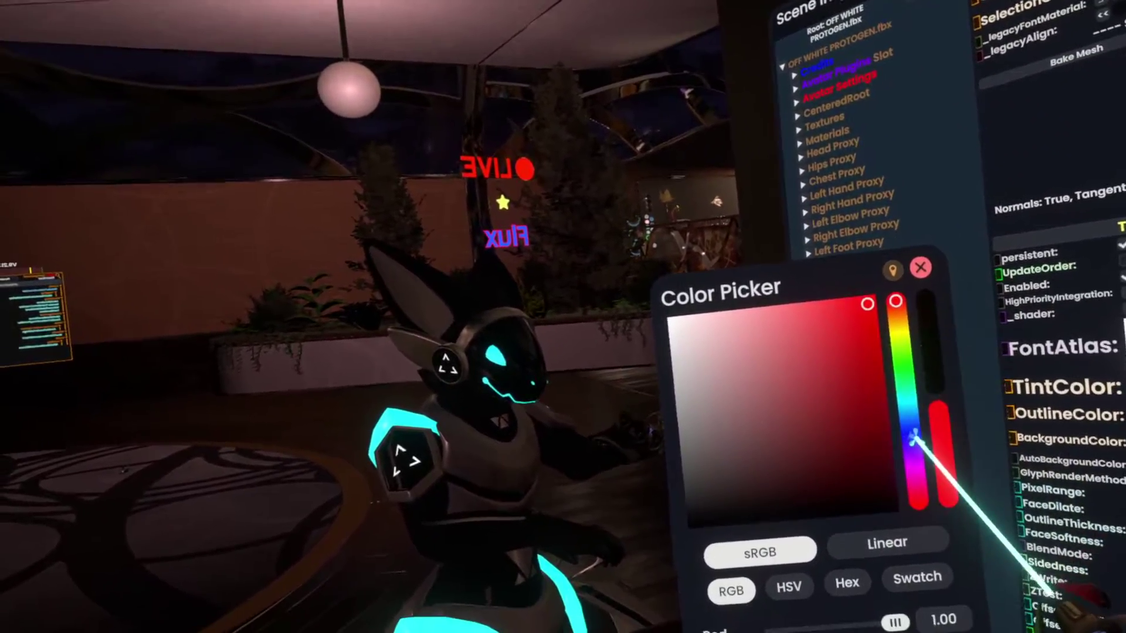
left_click_drag(916, 442, 936, 450)
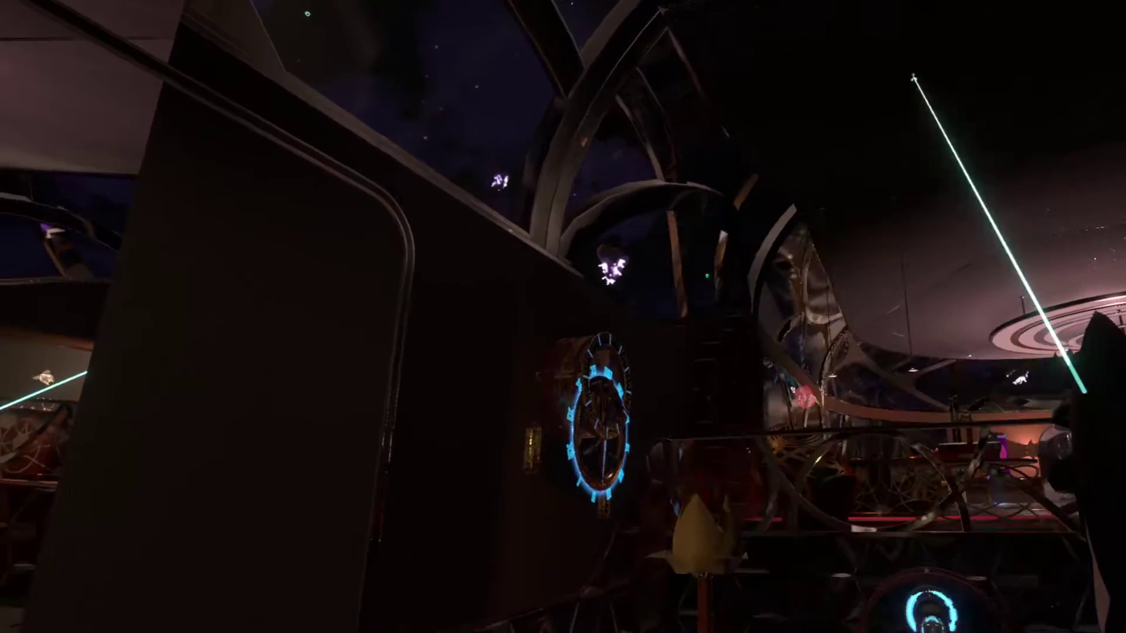
Save the protogen avatar with its custom name badge to the inventory.
key("Escape")
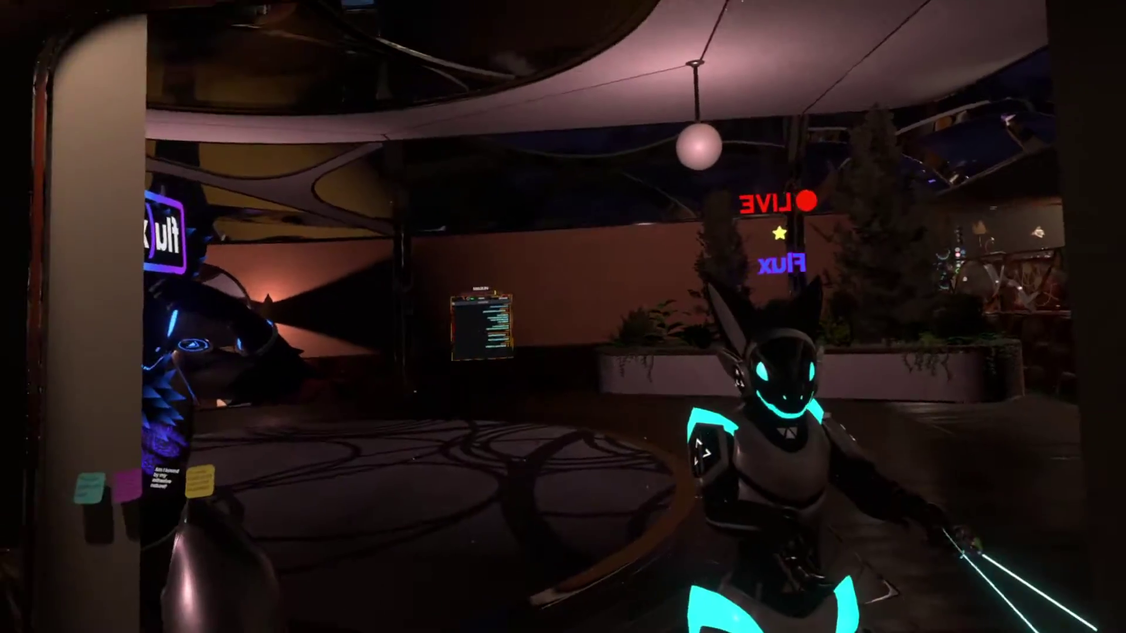
key("Escape")
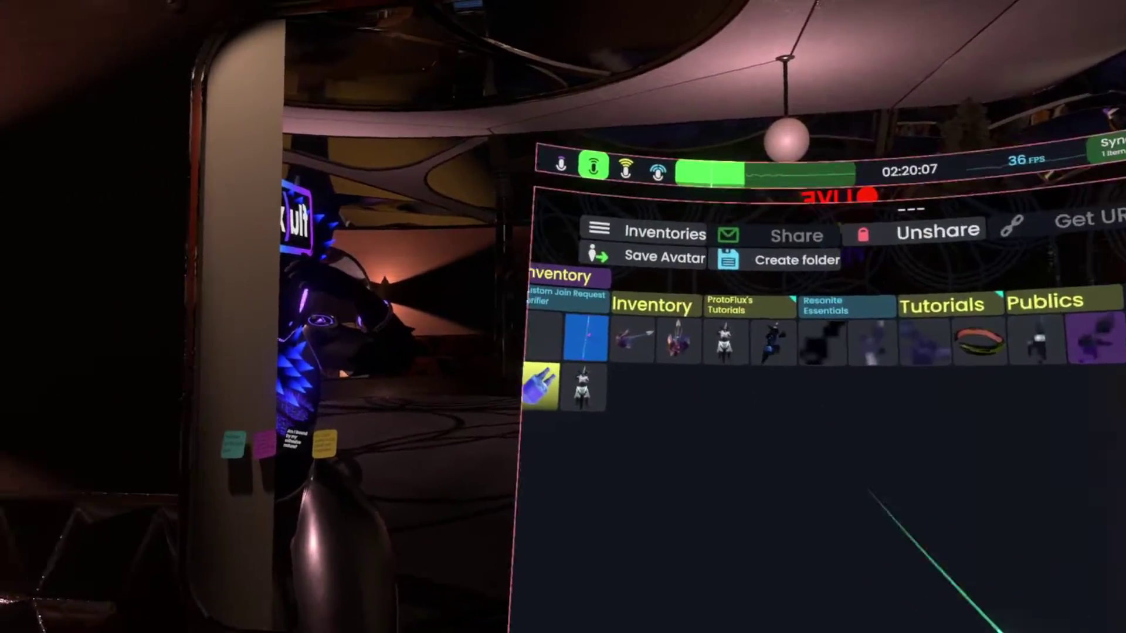
key("Escape")
Dequip the protogen avatar and equip it again directly in the world.
right_click(557, 493)
left_click(540, 455)
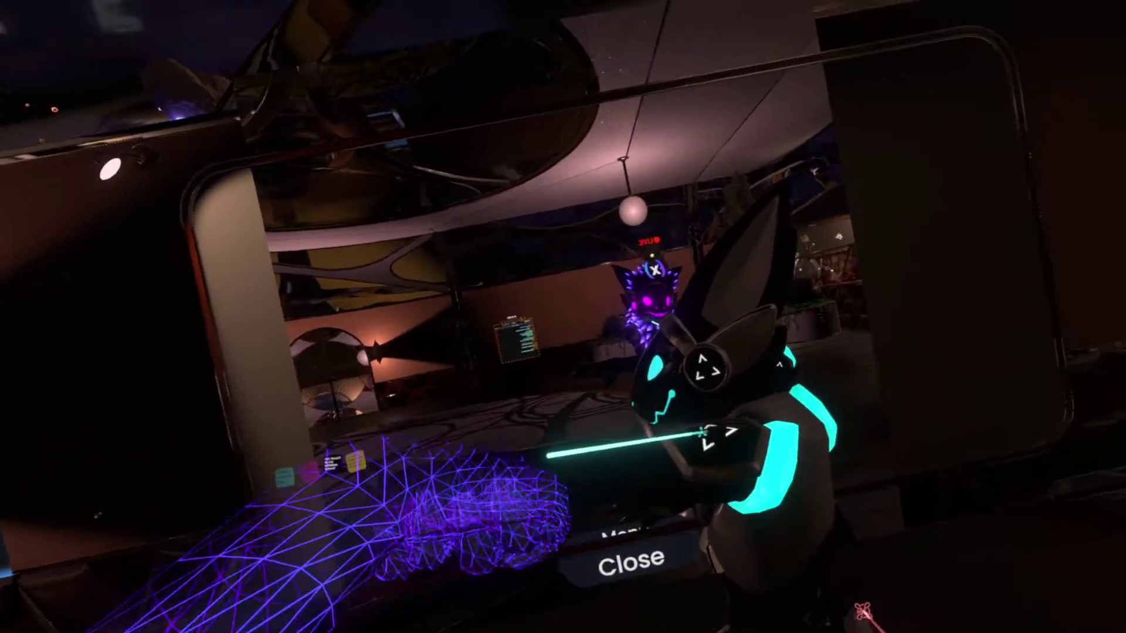
right_click(572, 480)
left_click(566, 384)
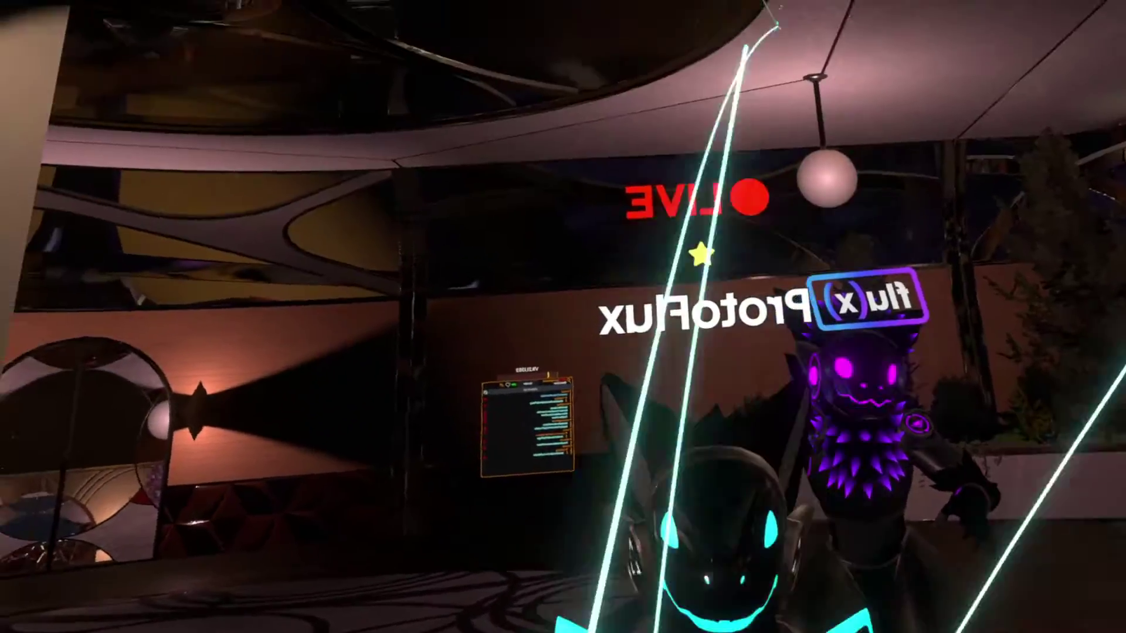
key("t")
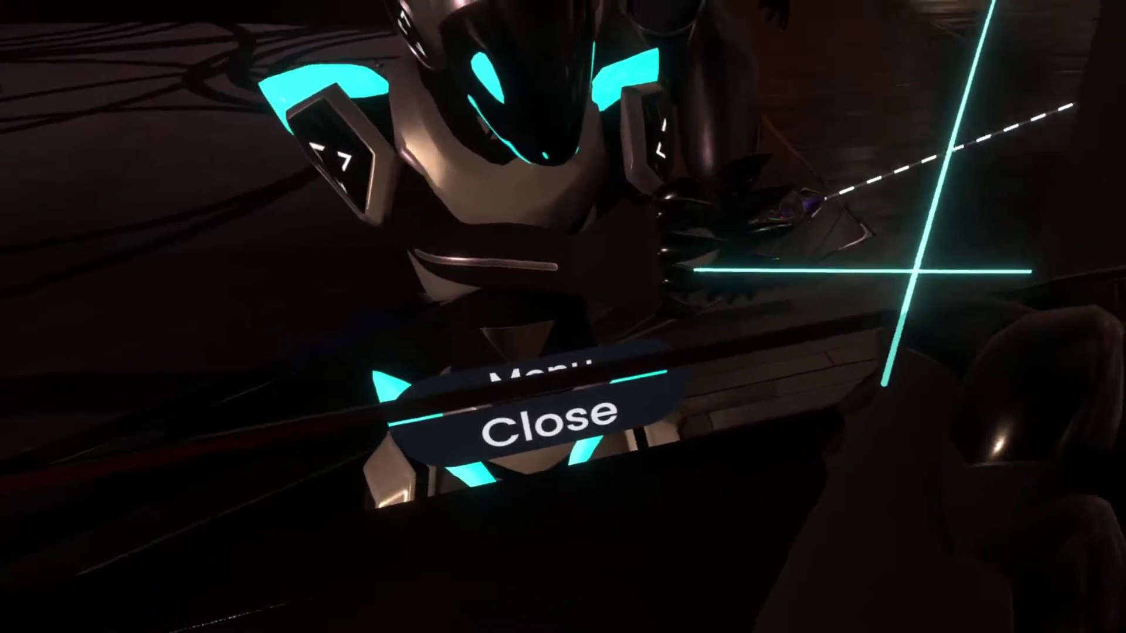
key("t")
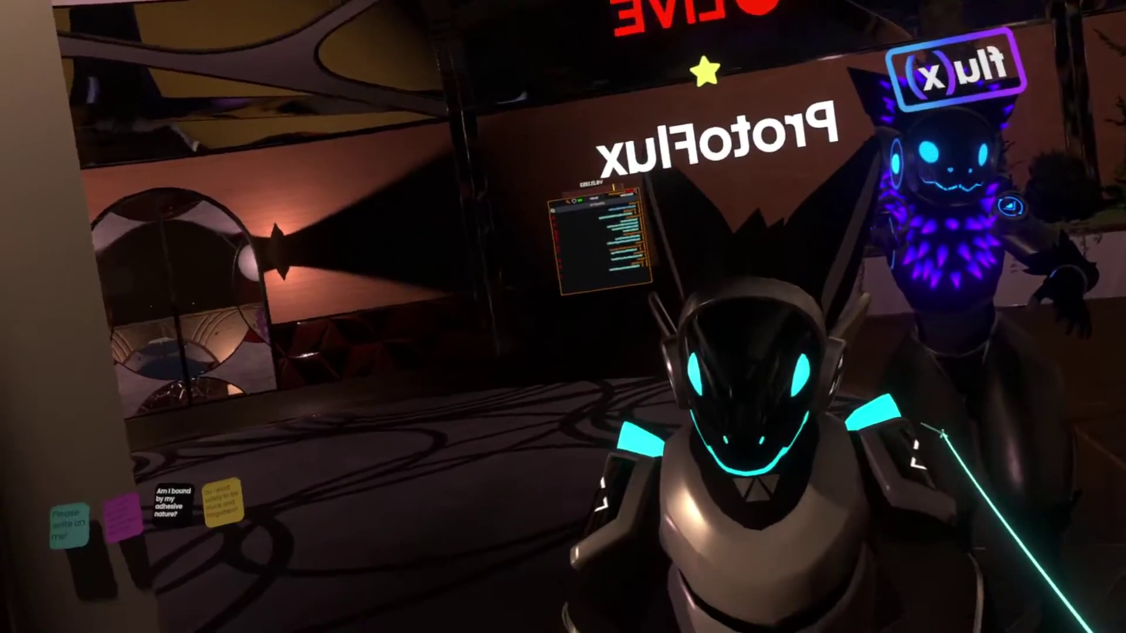
key("t")
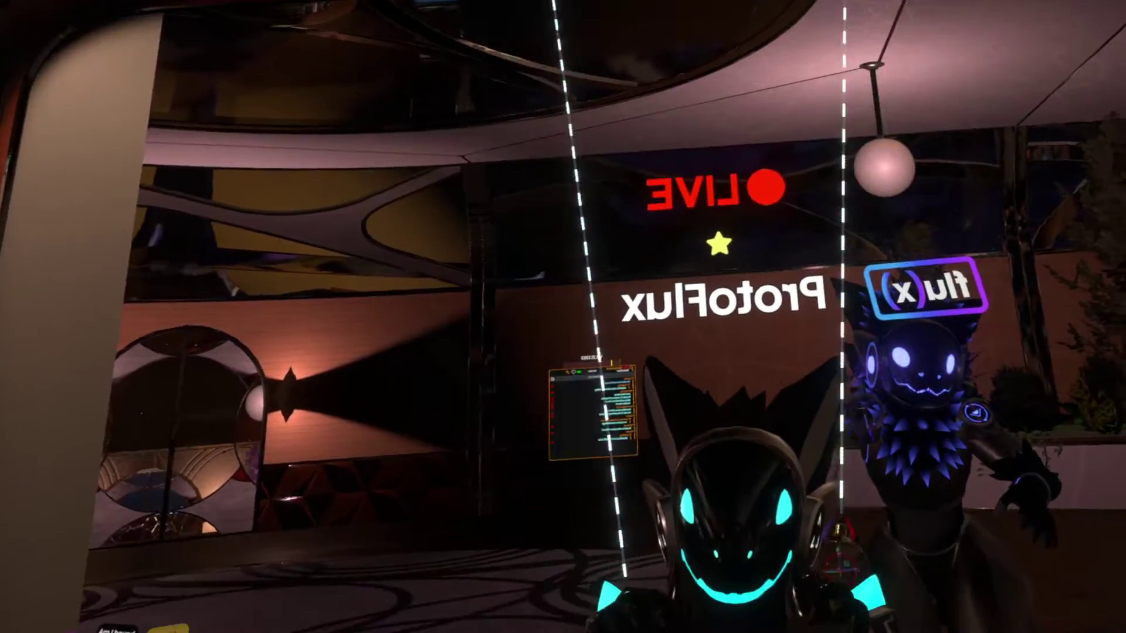
Equip the saved OFF WHITE PROTOGEN.fbx avatar from the inventory.
key("t")
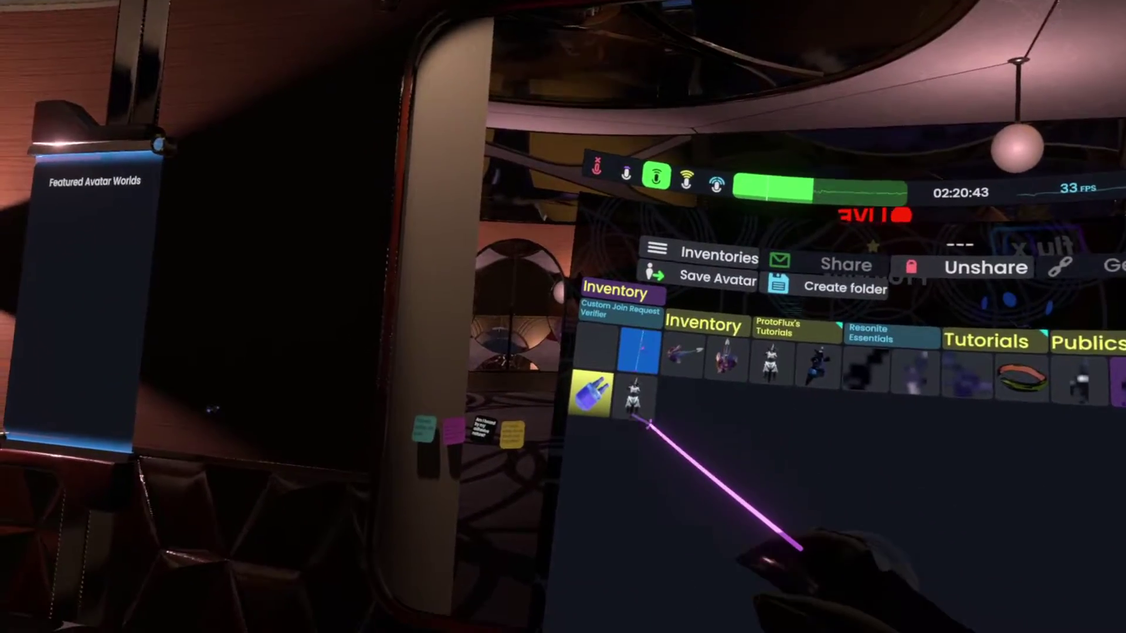
left_click(642, 414)
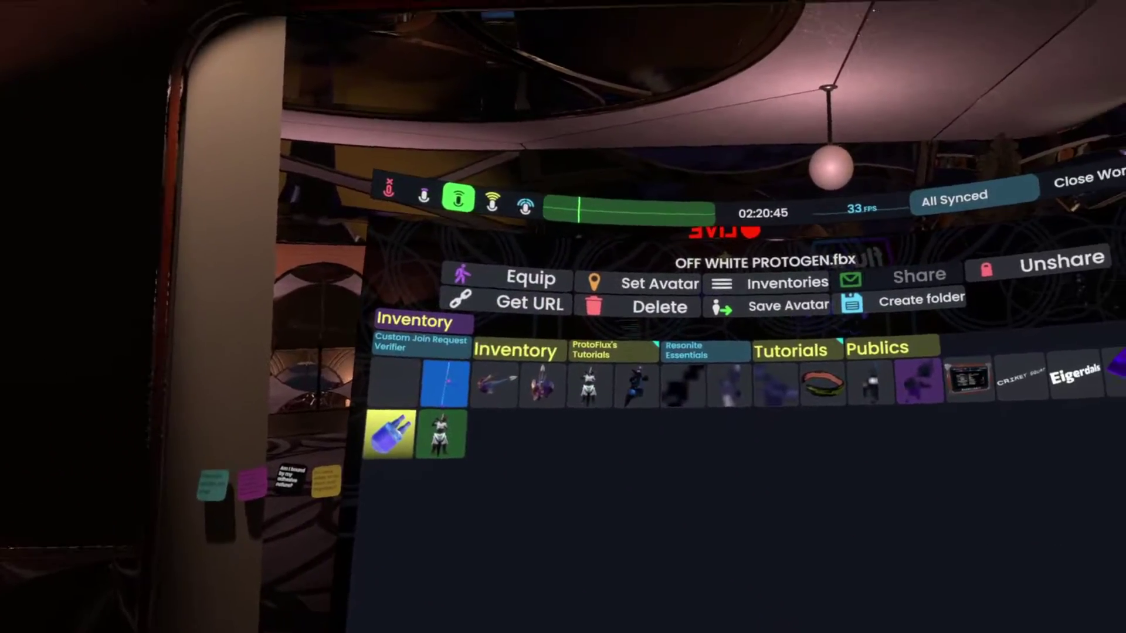
key("Escape")
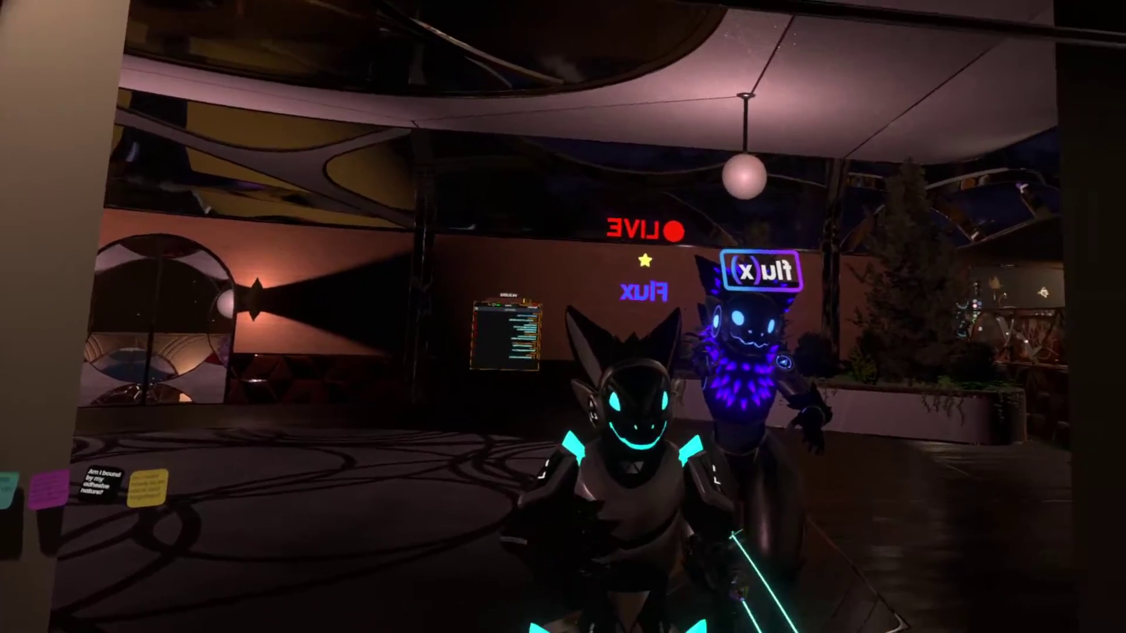
Bring the Crikey Squat font in from the inventory, assign it to Name Badge's TextRenderer, and deselect the badge.
key("Escape")
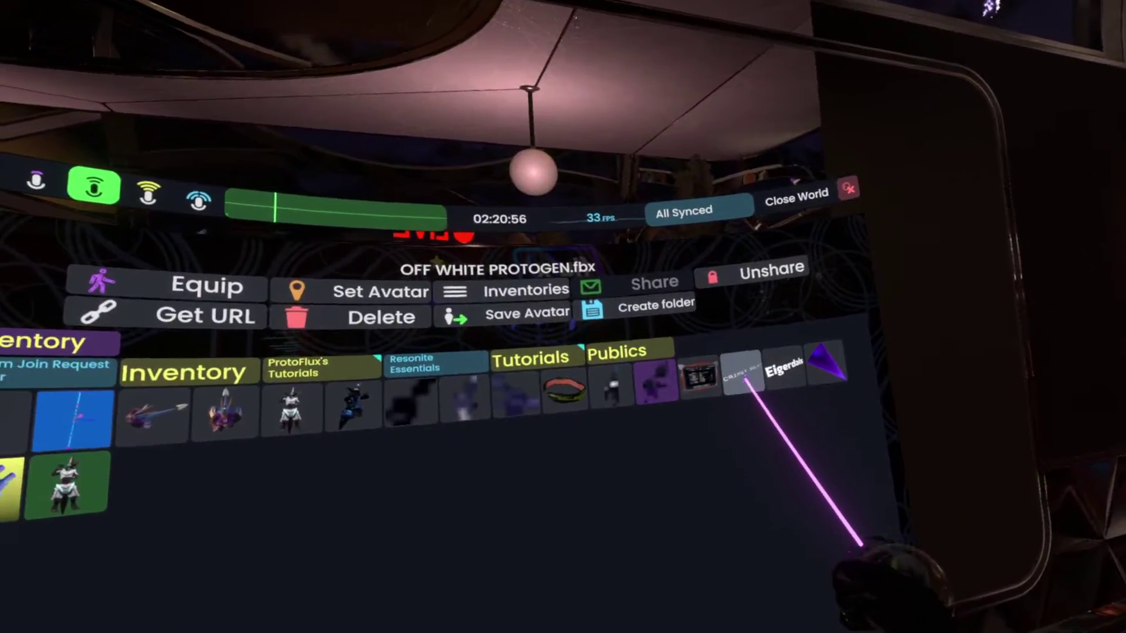
left_click(742, 374)
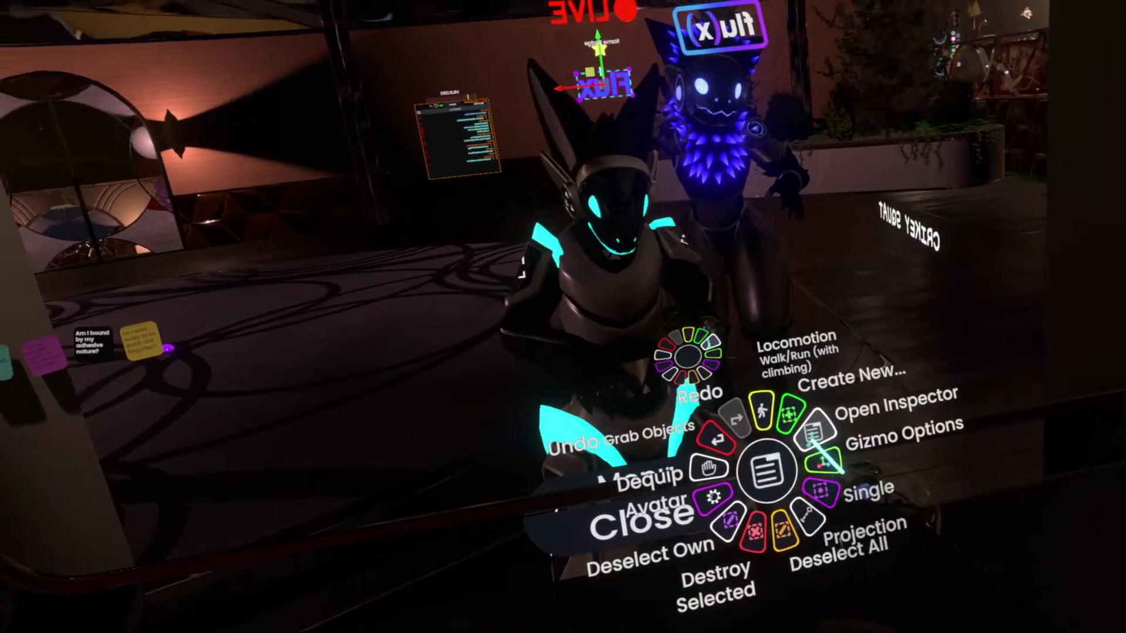
left_click(814, 433)
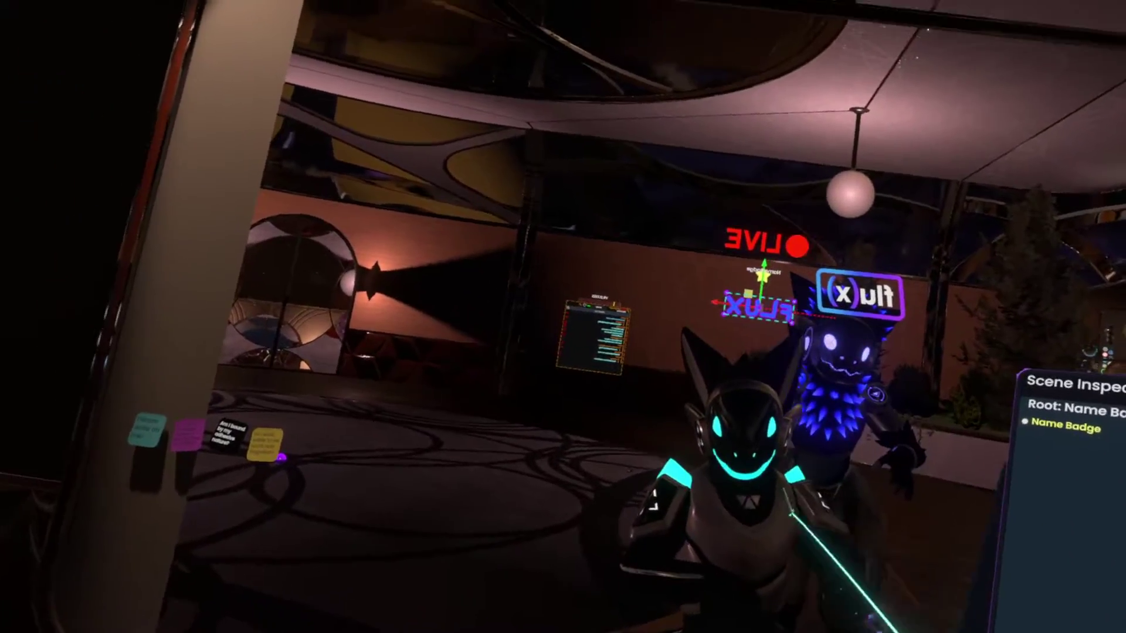
right_click(791, 514)
left_click(765, 592)
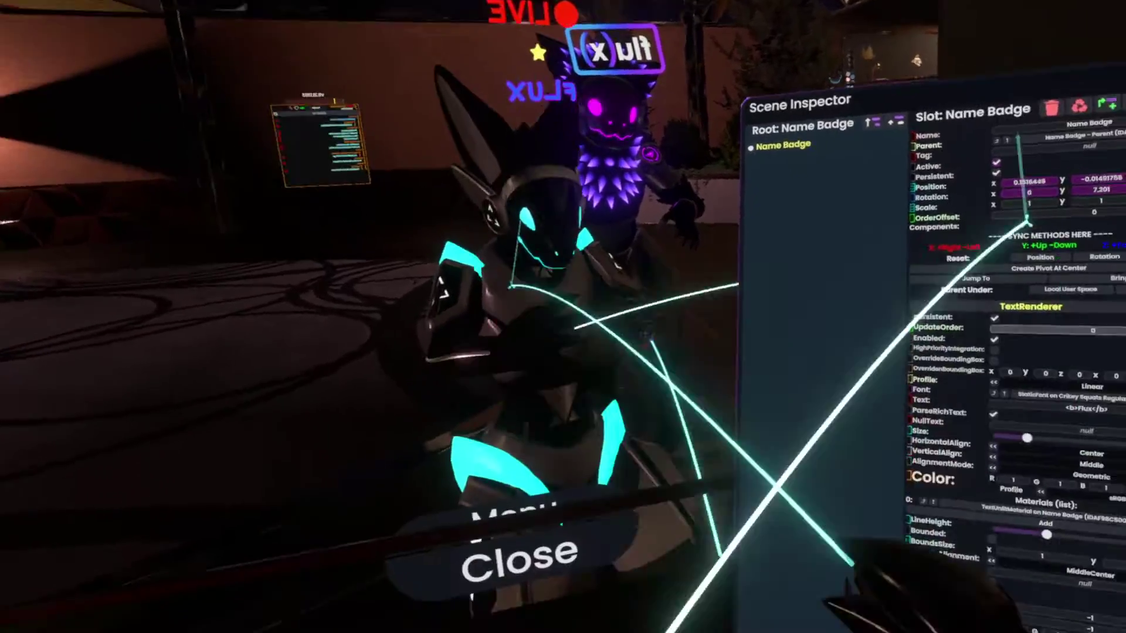
Save the restyled avatar to the inventory and set the new OFF WHITE PROTOGEN.fbx copy as the current default avatar.
key("Escape")
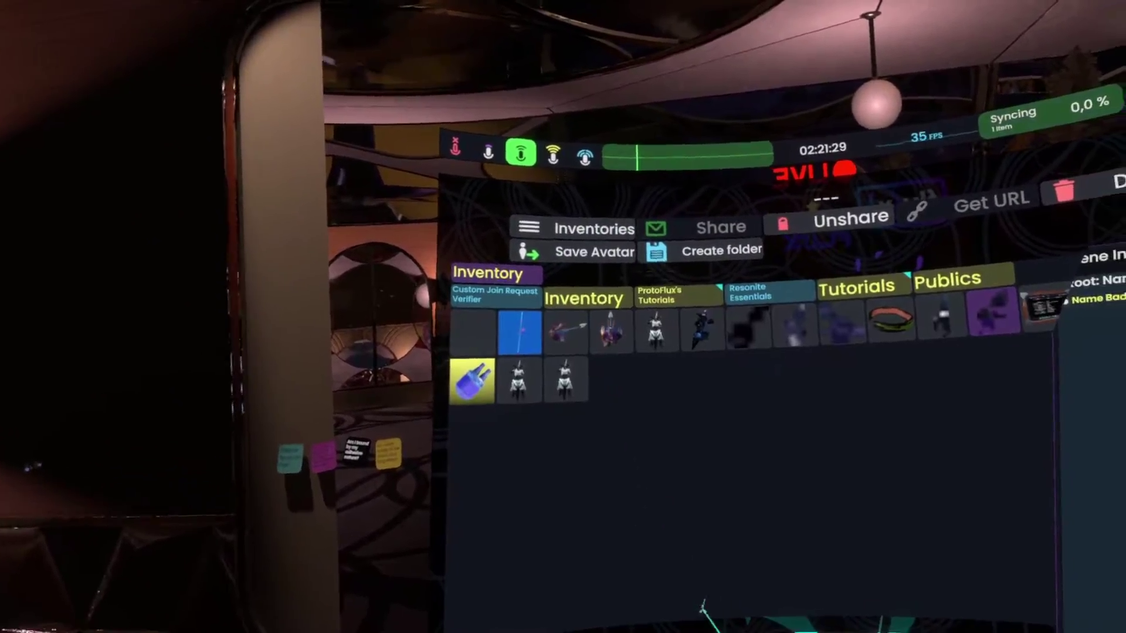
key("Escape")
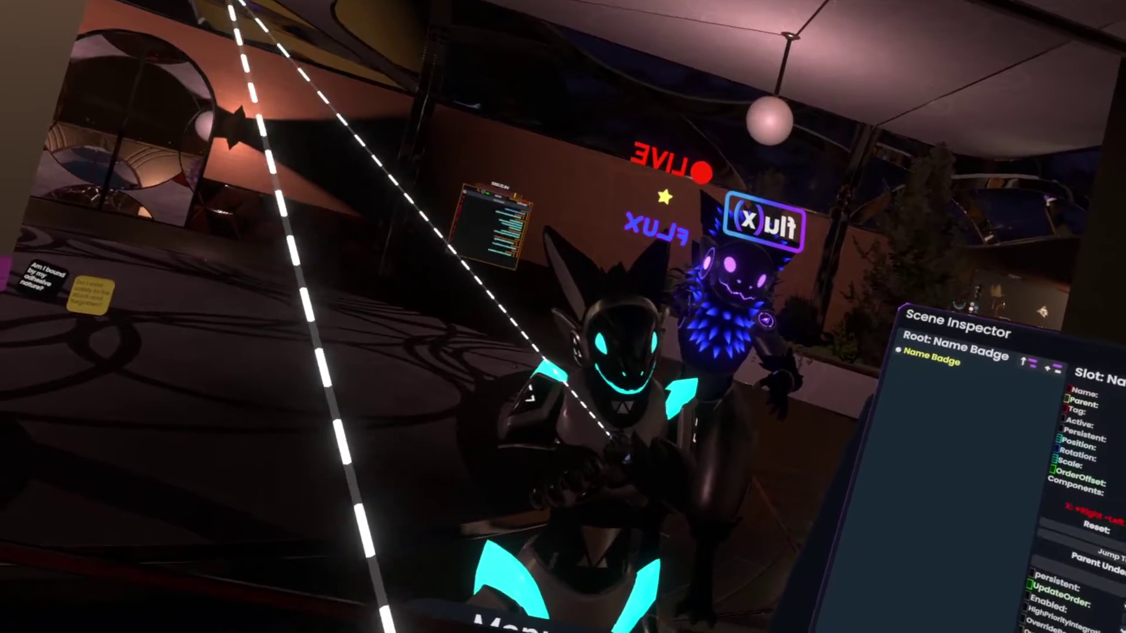
key("Escape")
left_click(629, 329)
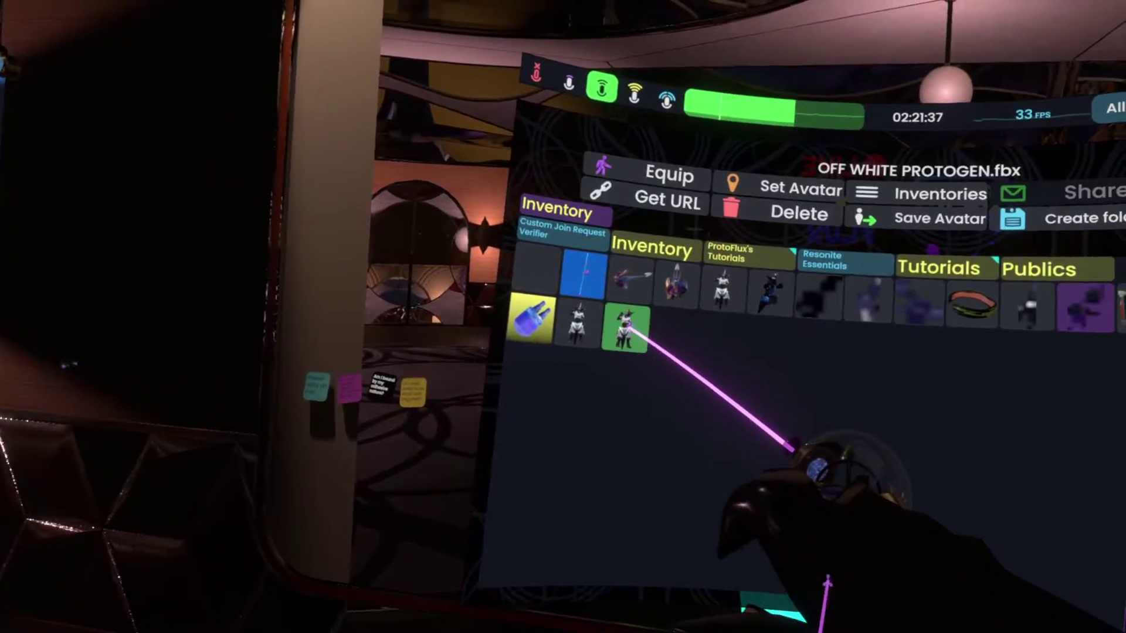
left_click(789, 189)
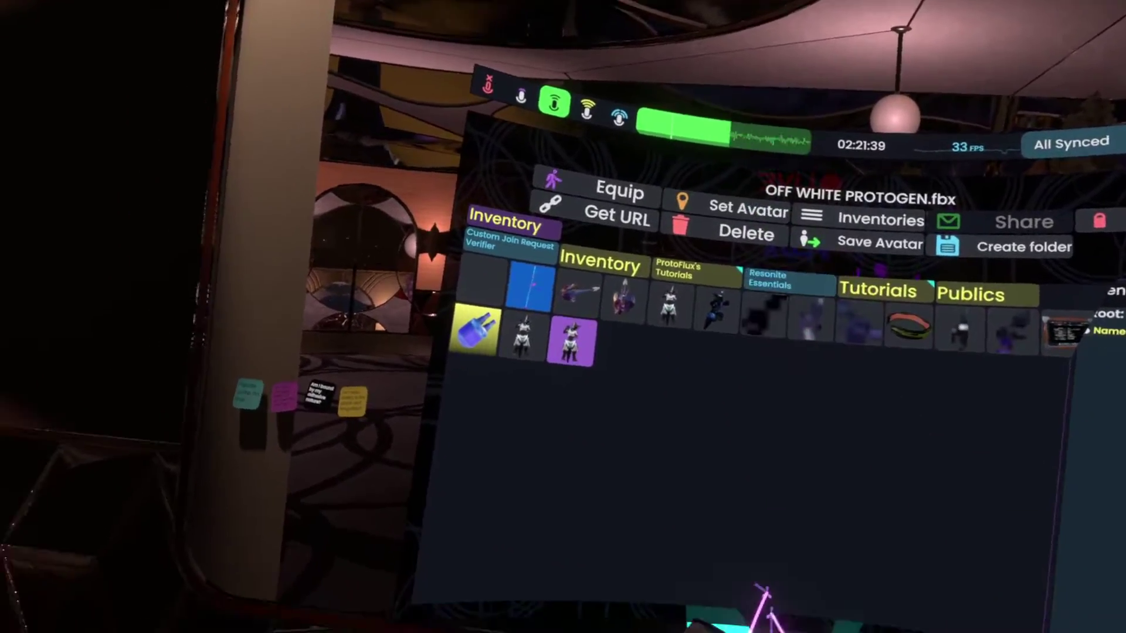
key("Escape")
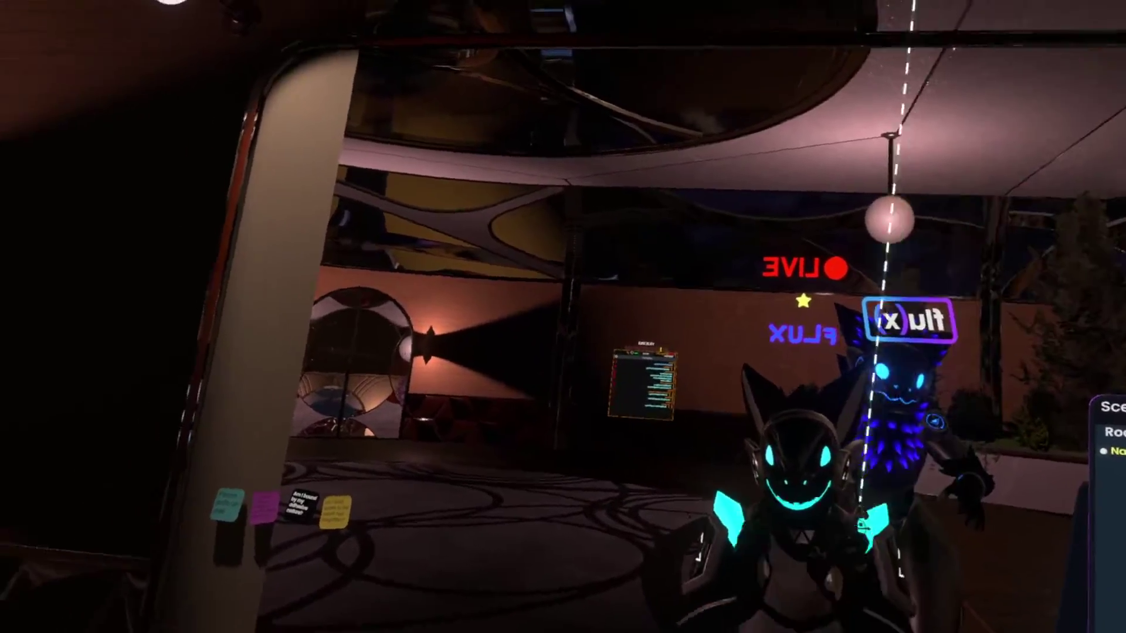
key("Escape")
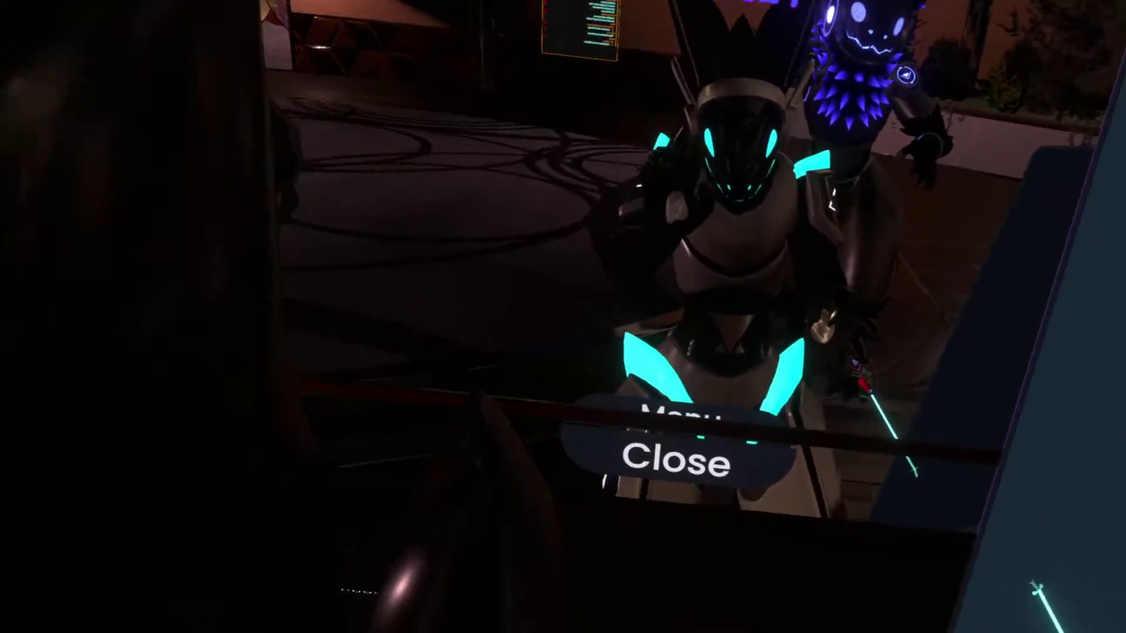
Bring the saved OFF WHITE PROTOGEN.fbx avatar into the world from the inventory and open a scene inspector on its head.
key("Escape")
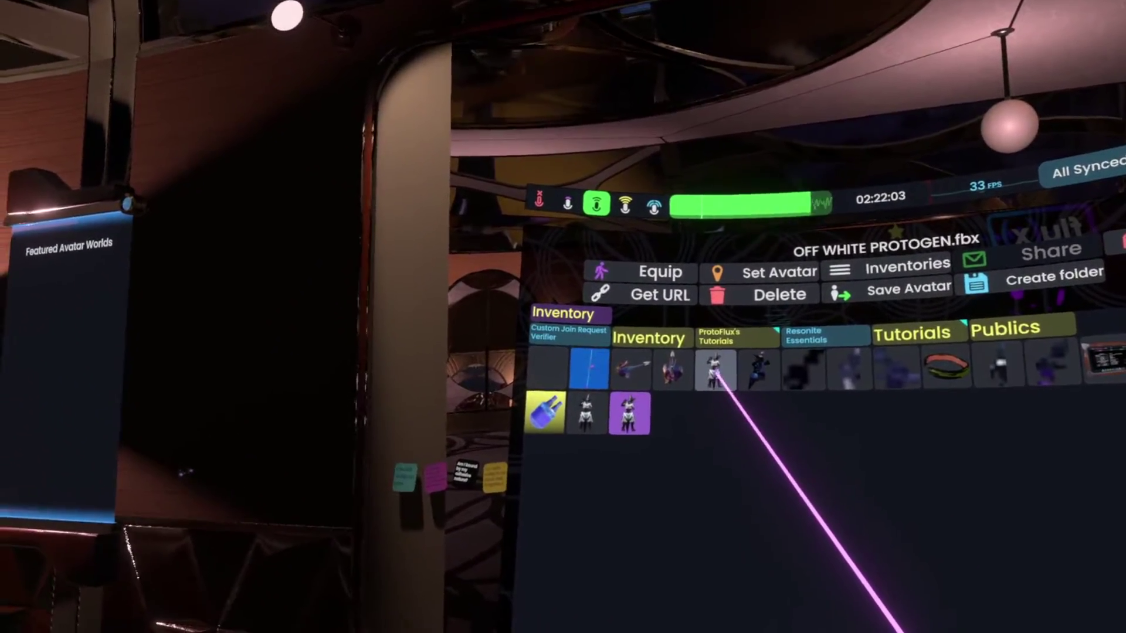
key("Escape")
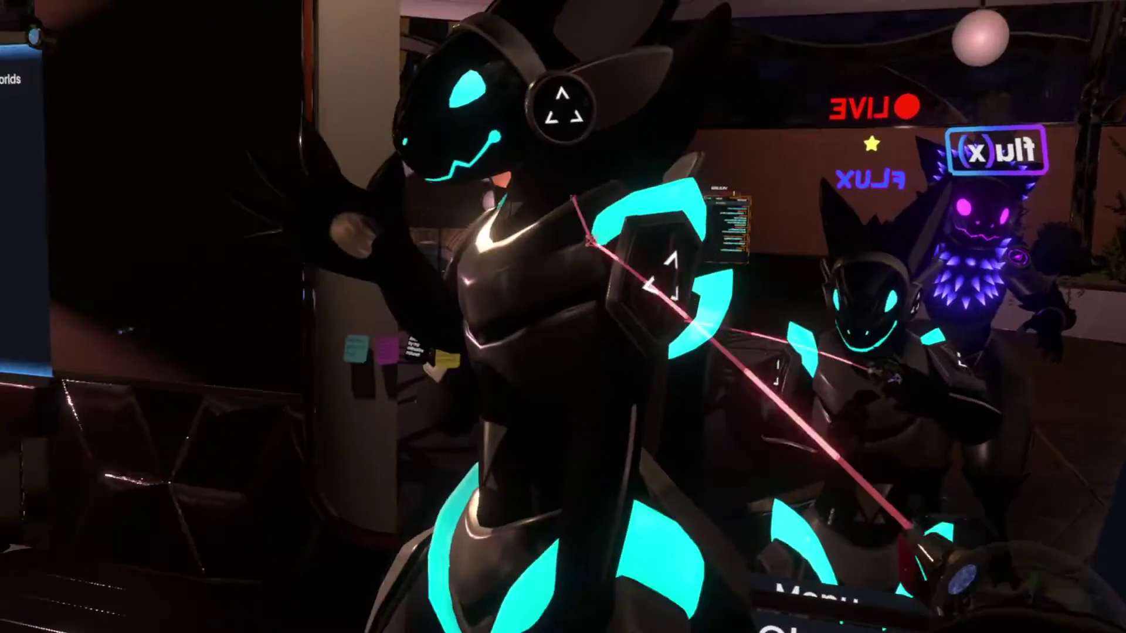
left_click(679, 335)
key("t")
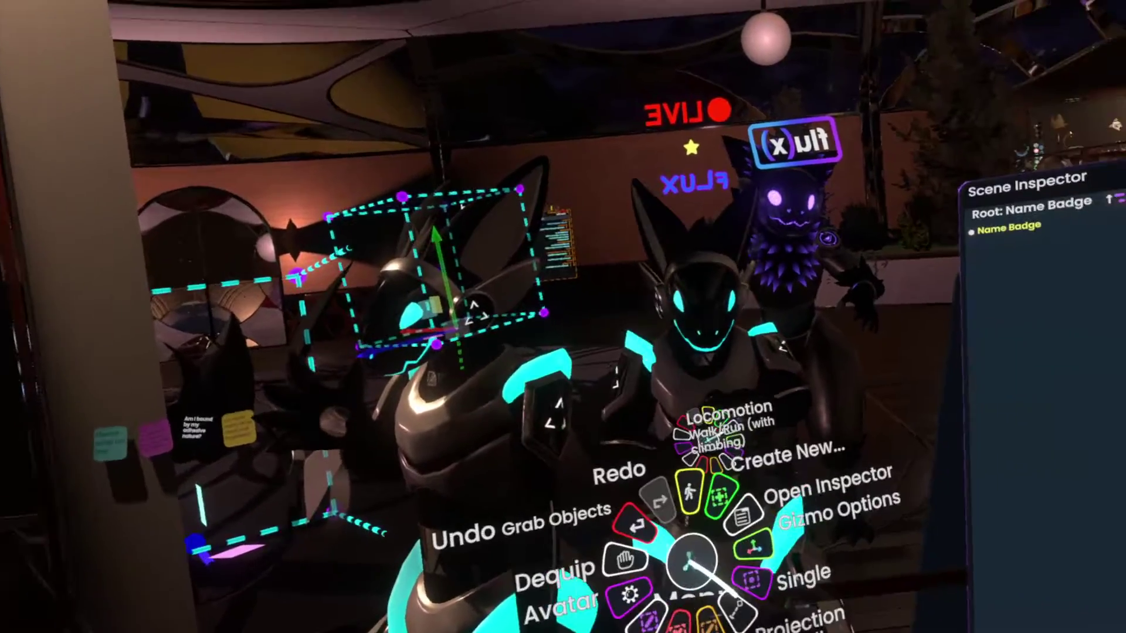
left_click(707, 519)
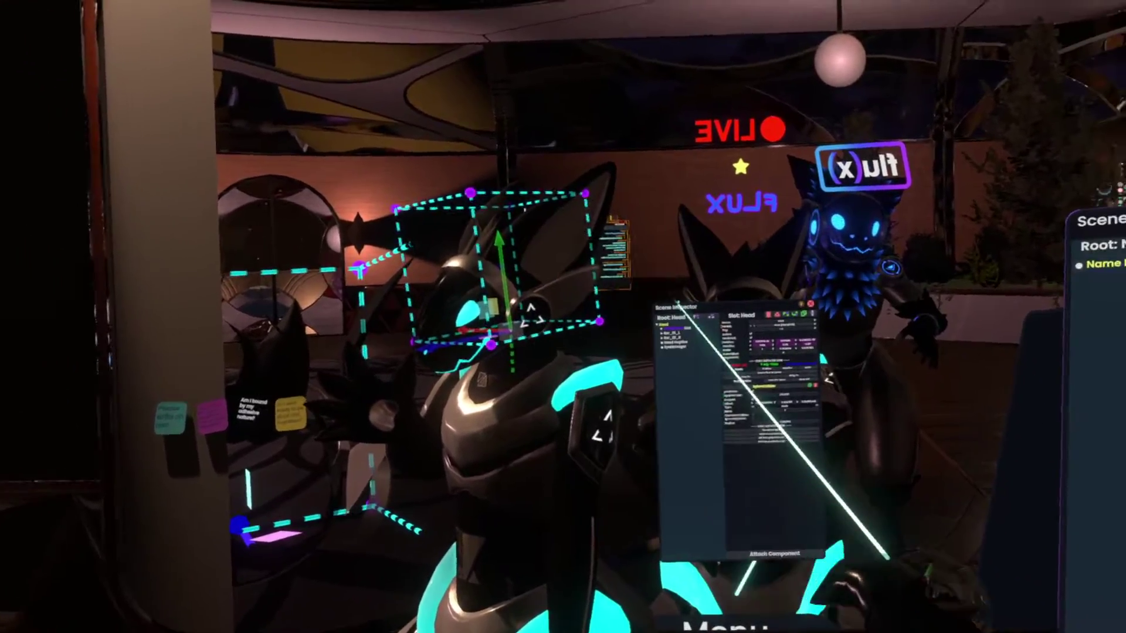
Go up to the Name Badge - Parent slot and parent it under the avatar's OFF WHITE PROTOGEN.fbx root slot.
left_click_drag(686, 378, 666, 510)
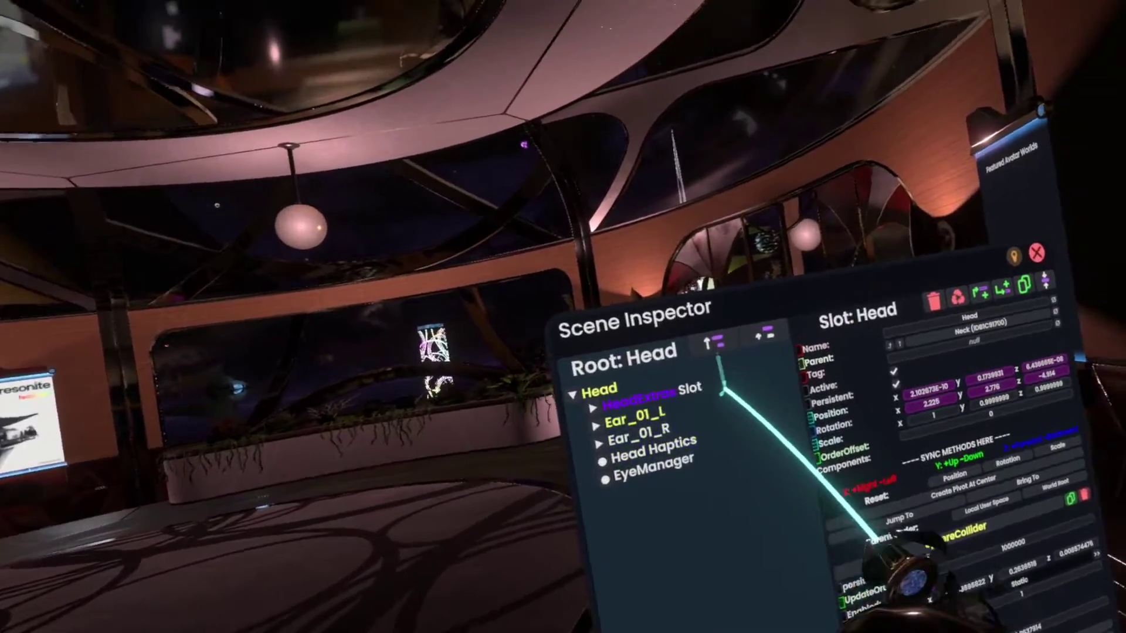
left_click(714, 346)
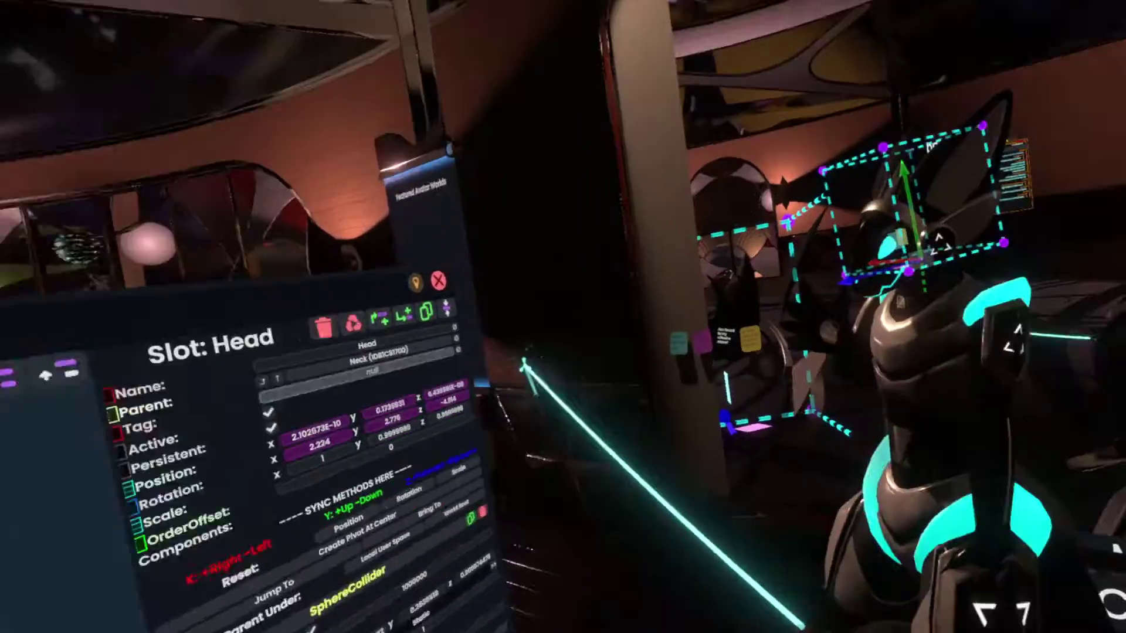
left_click(515, 364)
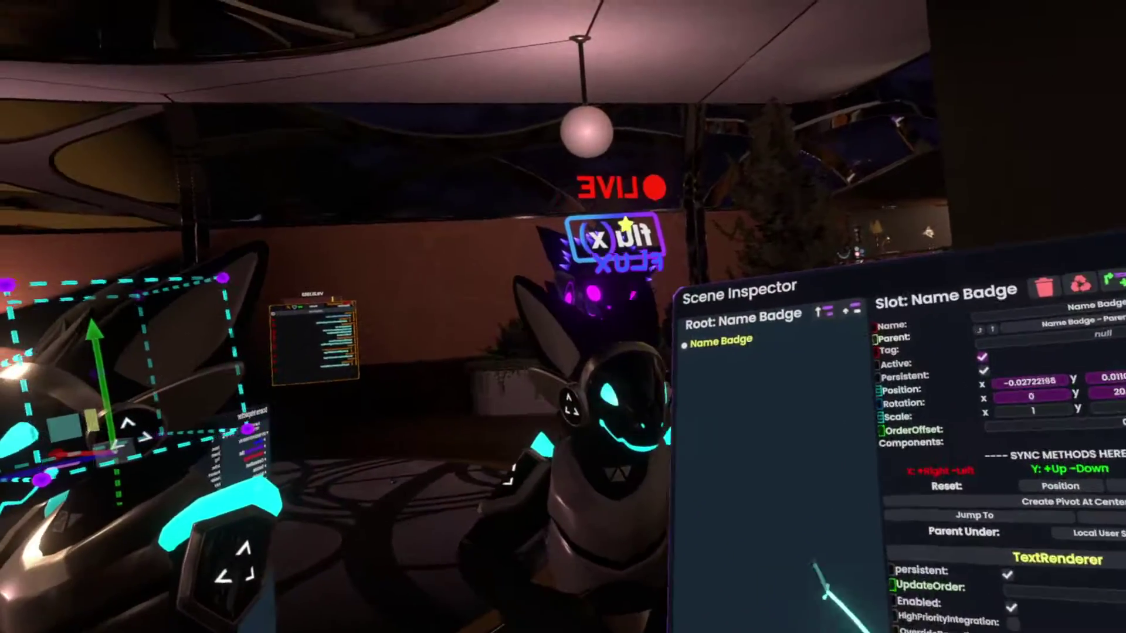
left_click(873, 318)
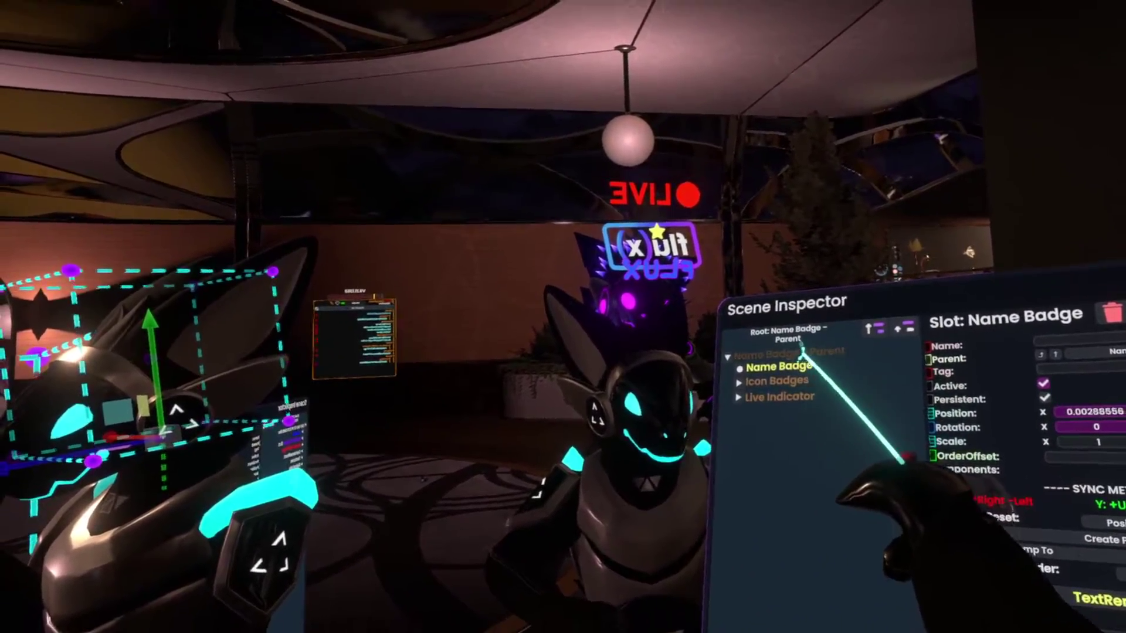
left_click_drag(821, 337, 794, 352)
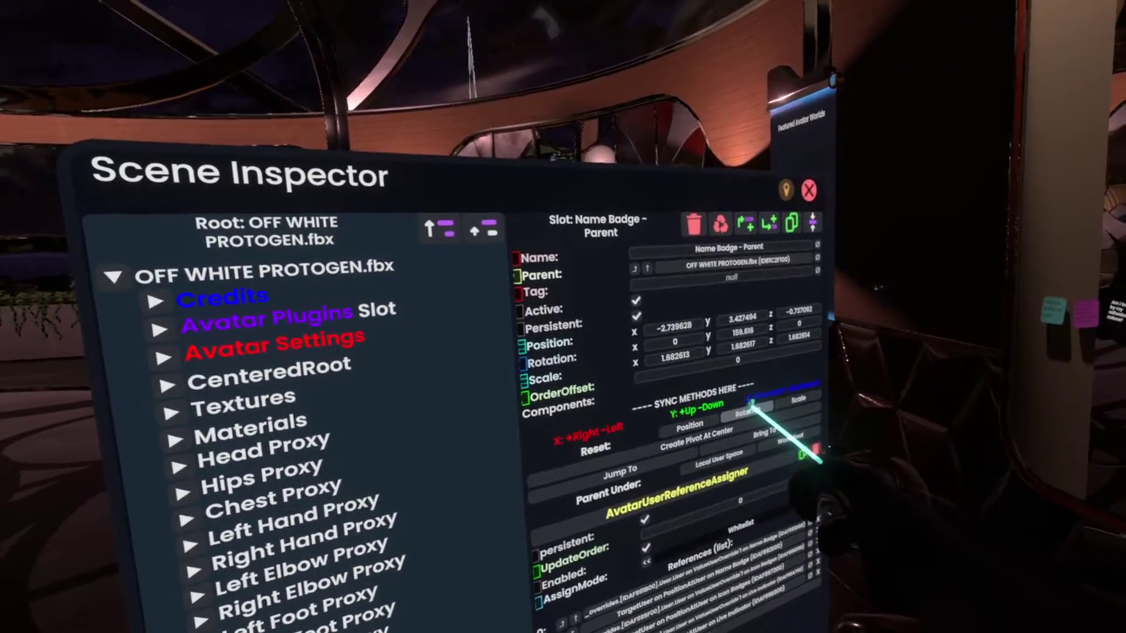
Reset the rotation and position of the Name Badge - Parent slot and equip the avatar in the world.
left_click(754, 406)
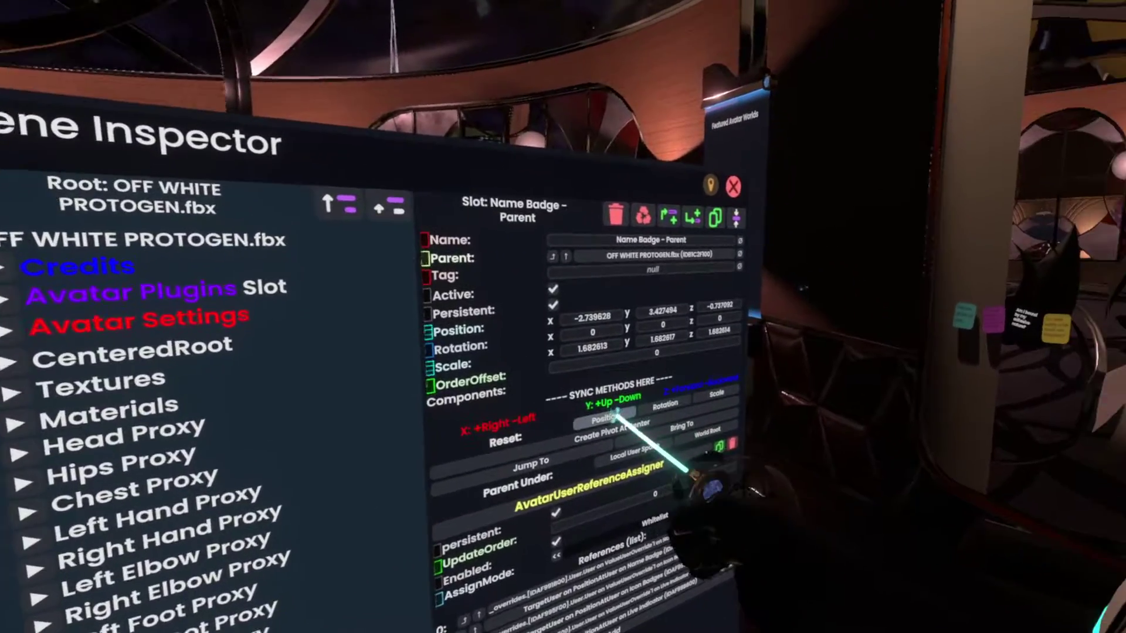
left_click(616, 413)
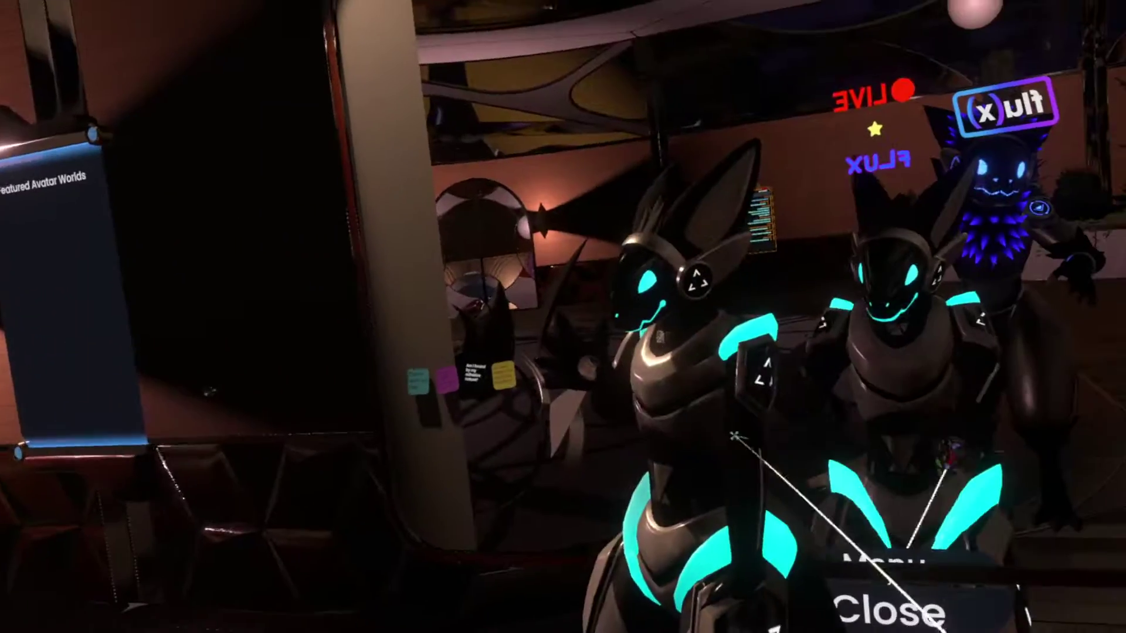
left_click(623, 407)
left_click(543, 440)
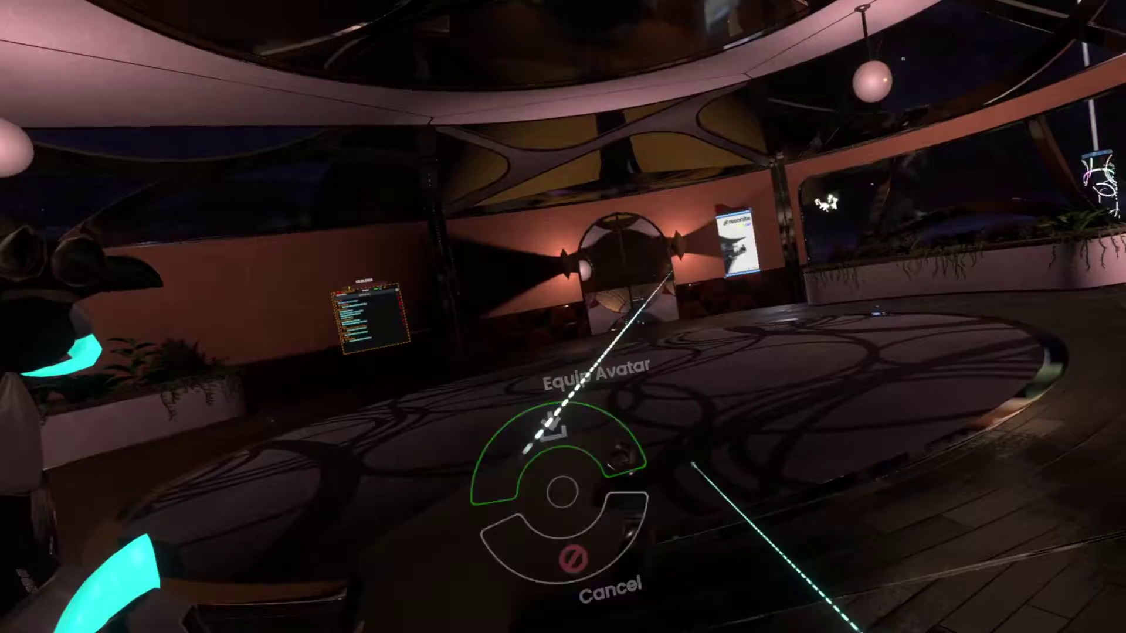
key("t")
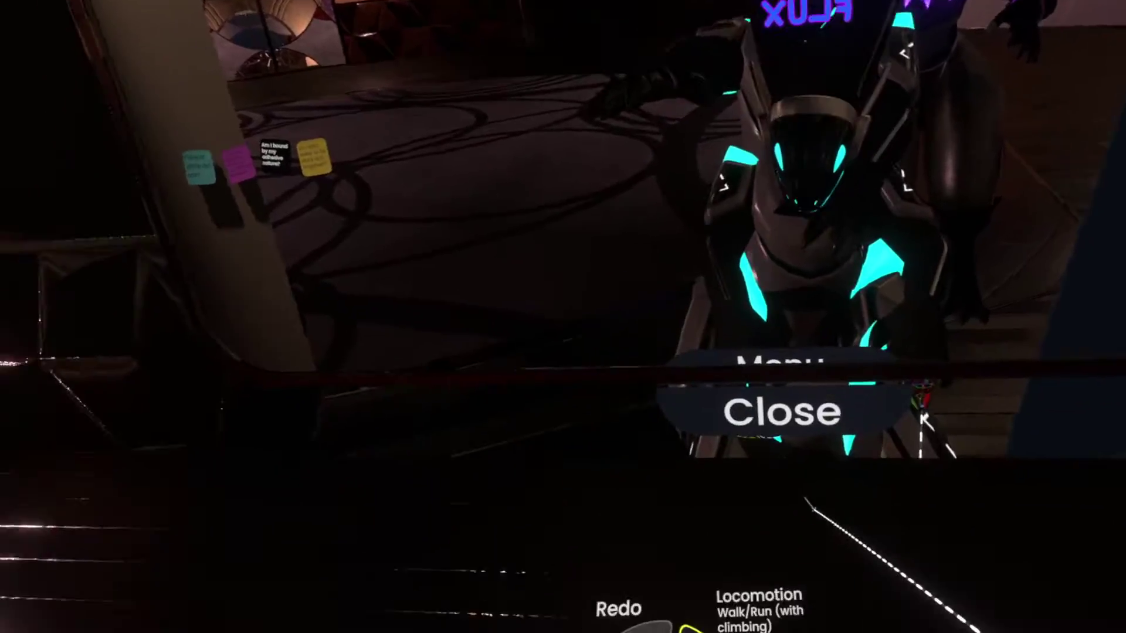
left_click(733, 542)
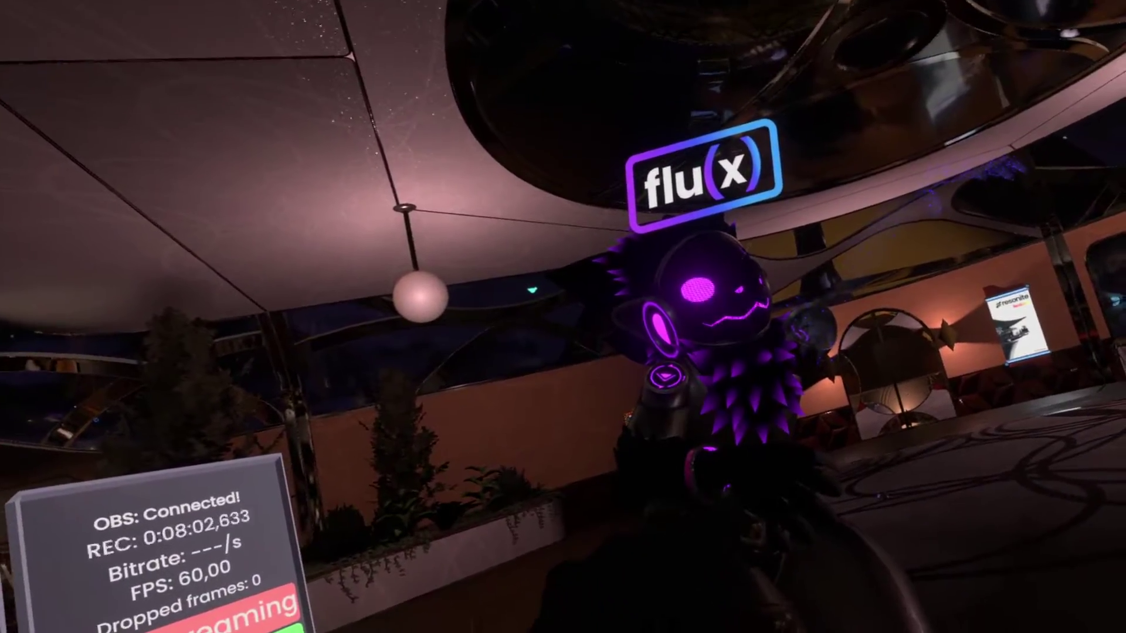
left_click(636, 455)
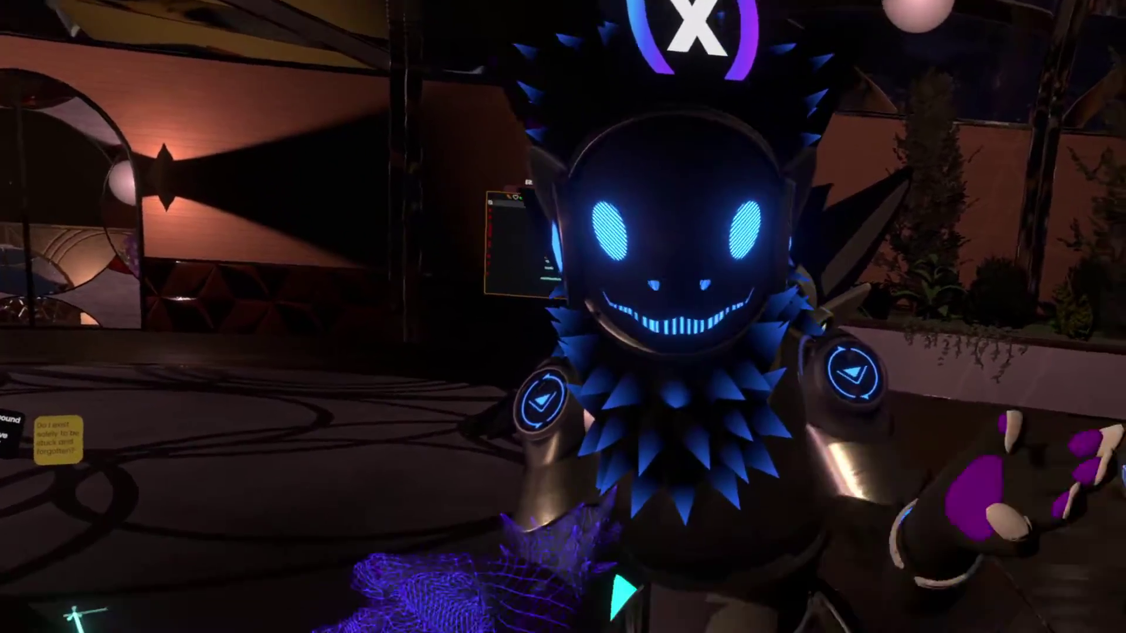
key("t")
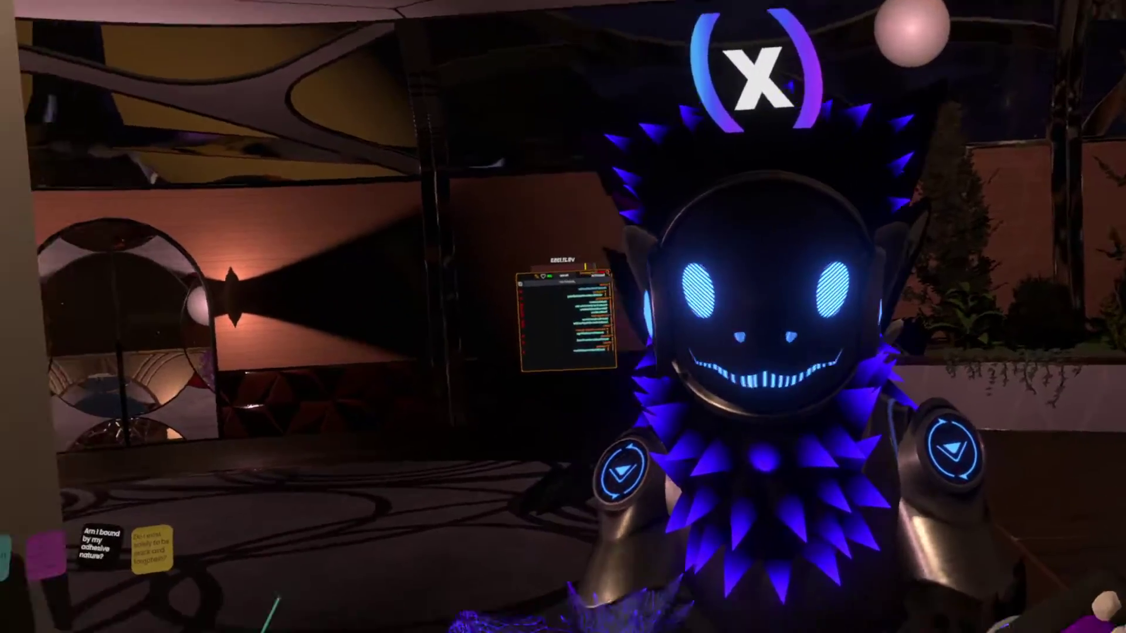